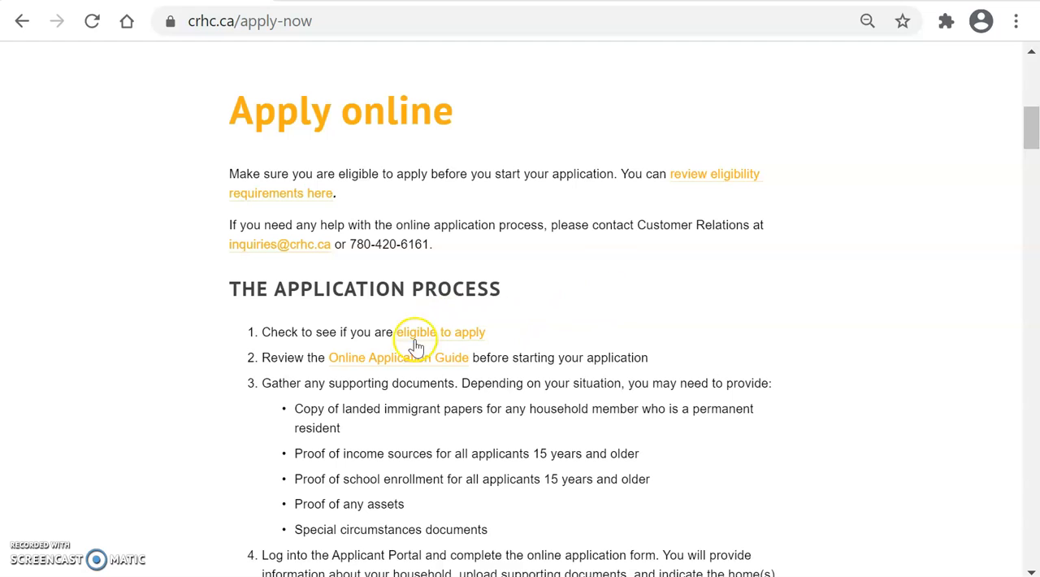
# Step: View the Online Application Guide, and return to the application process instructions
pyautogui.click(404, 358)
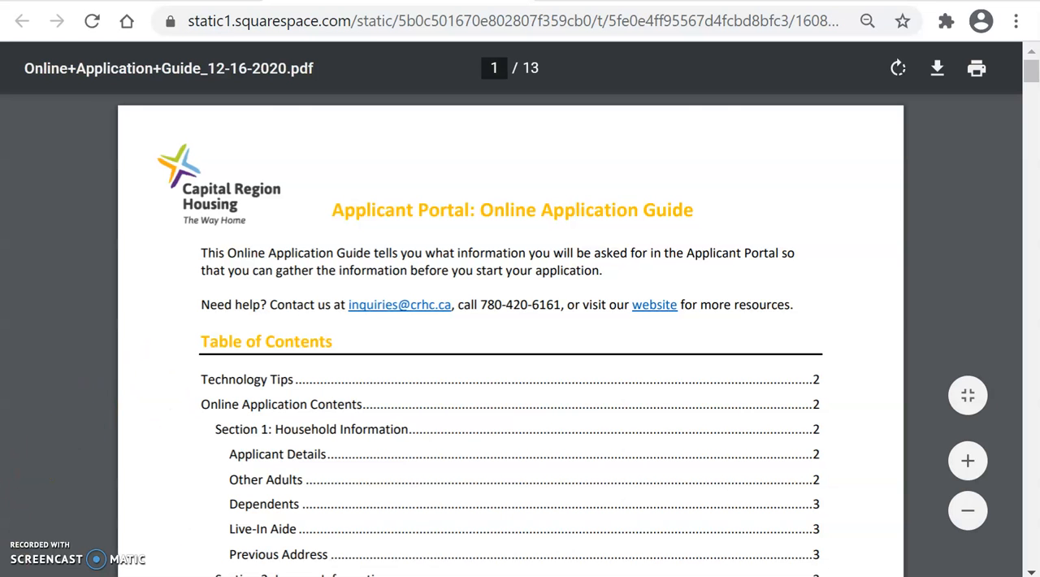
pyautogui.hotkey('alt', 'Left')
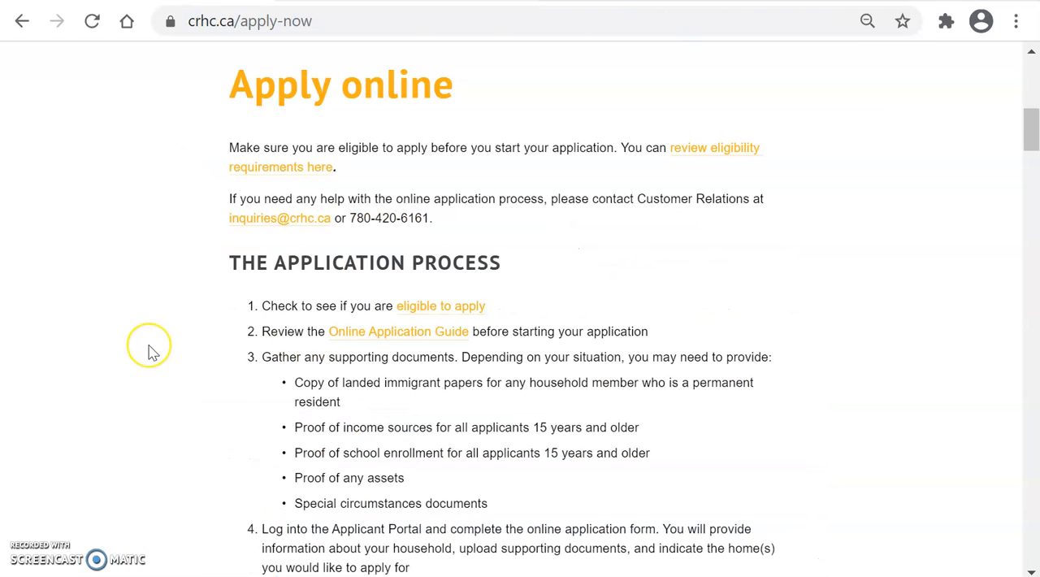
pyautogui.scroll(-4, 150, 350)
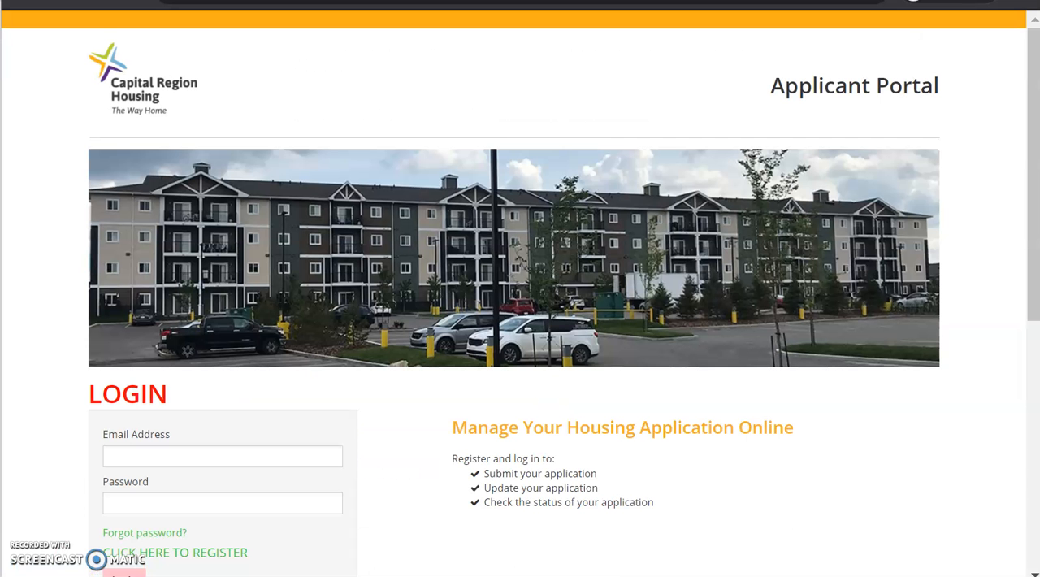
# Step: Start registering a new Applicant Portal account for an applicant who does not have an application code
pyautogui.scroll(-1, 404, 333)
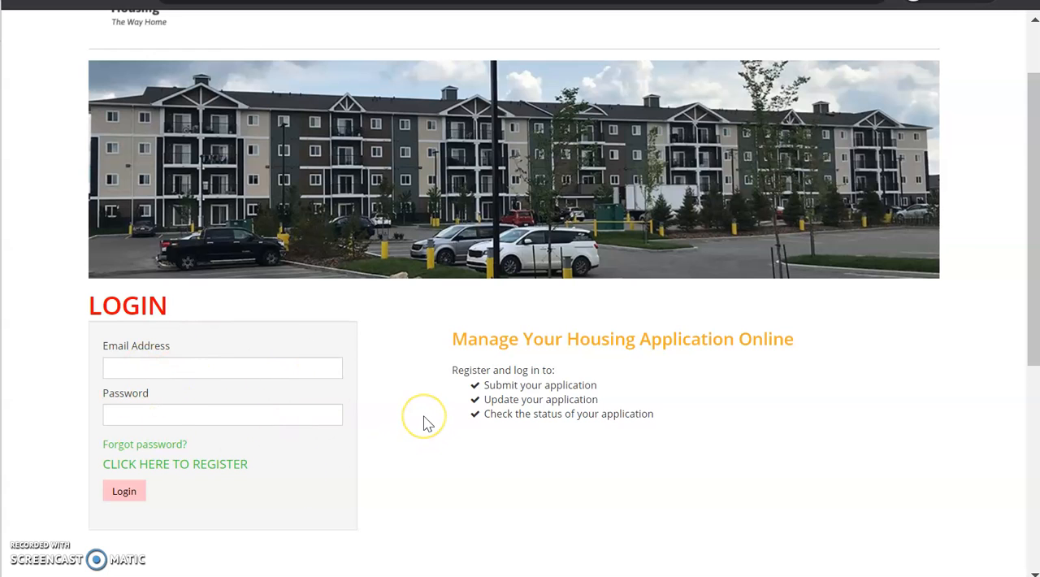
pyautogui.scroll(-1, 423, 422)
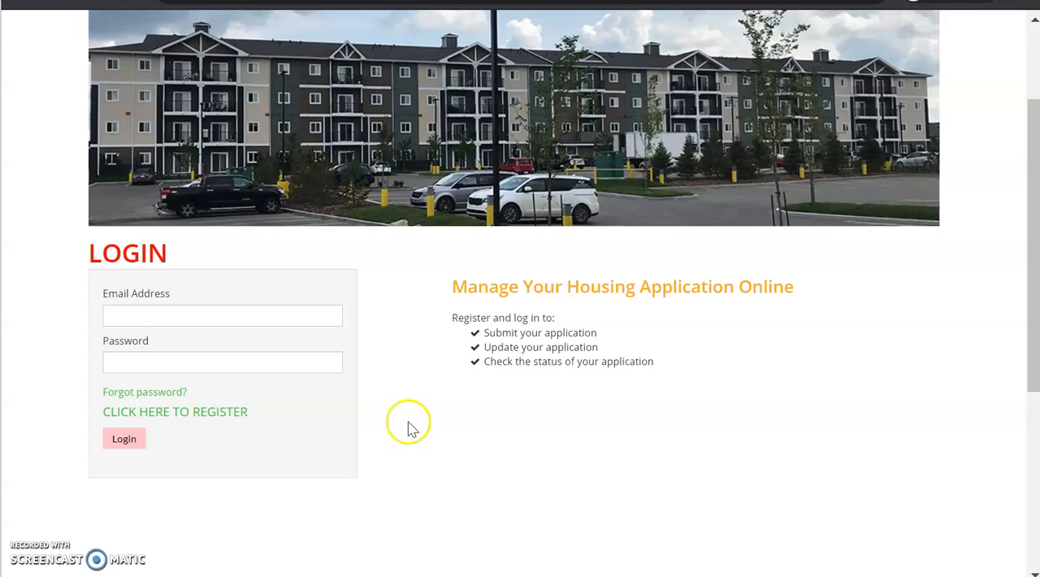
pyautogui.click(203, 414)
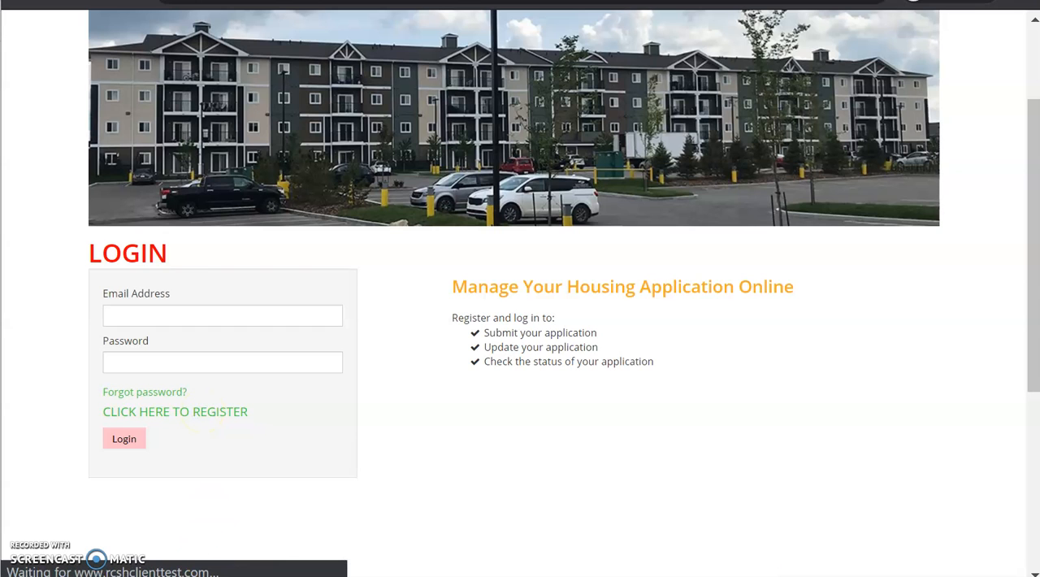
pyautogui.scroll(-2, 513, 293)
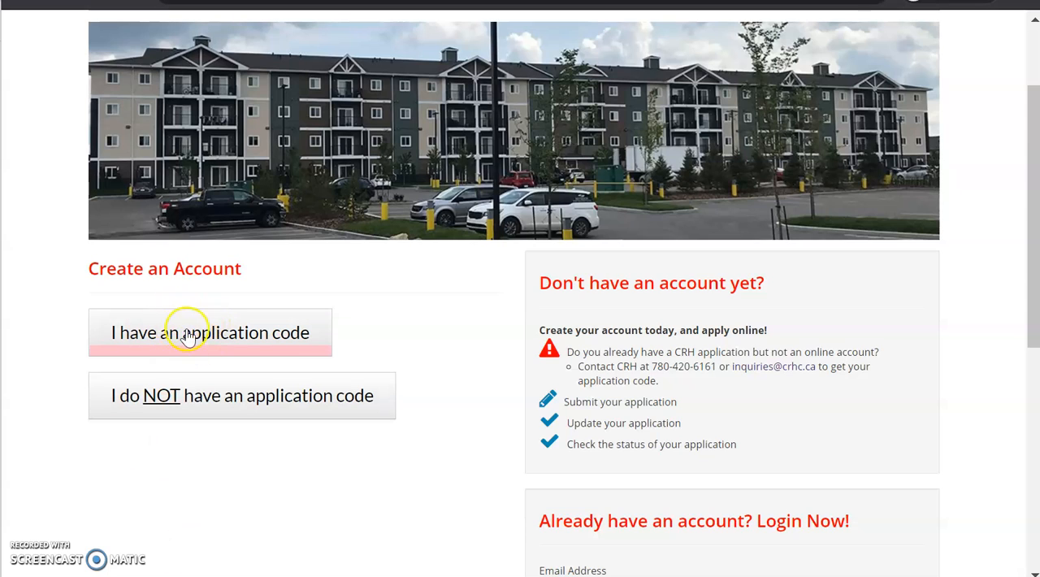
pyautogui.click(165, 403)
# Step: Complete the account form with the applicant's name, e-mail address and password, accept the terms, and submit it
pyautogui.scroll(-1, 26, 412)
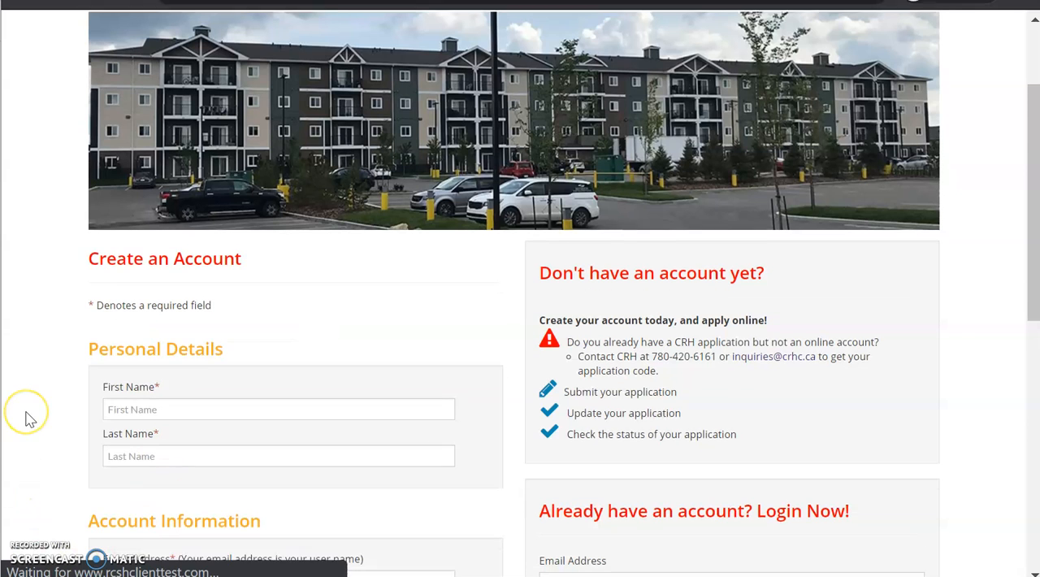
pyautogui.scroll(-1, 26, 419)
pyautogui.scroll(-1, 28, 418)
pyautogui.click(114, 274)
pyautogui.scroll(-1, 51, 361)
pyautogui.click(137, 376)
pyautogui.scroll(-1, 77, 365)
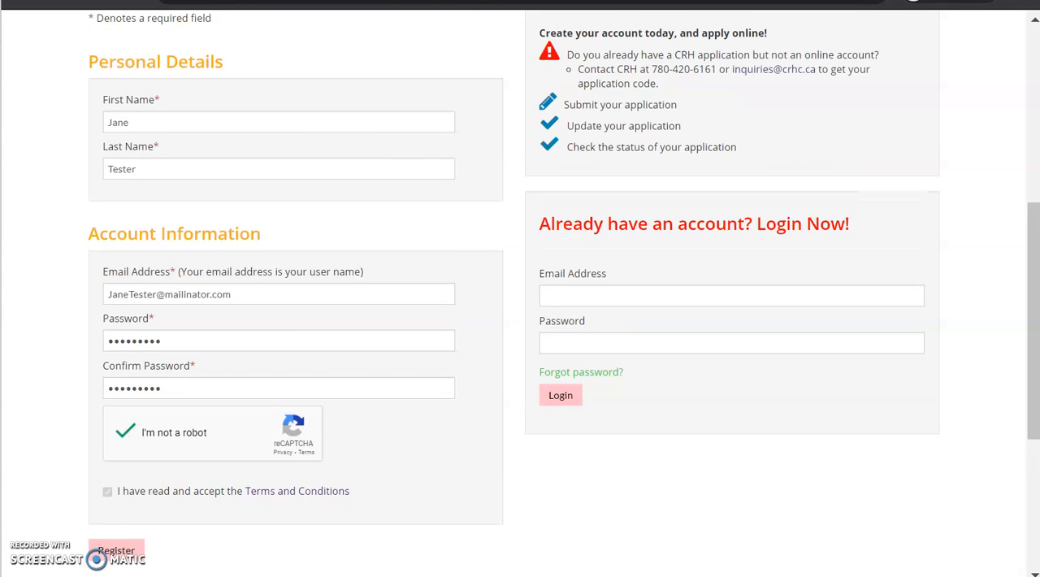
pyautogui.click(114, 550)
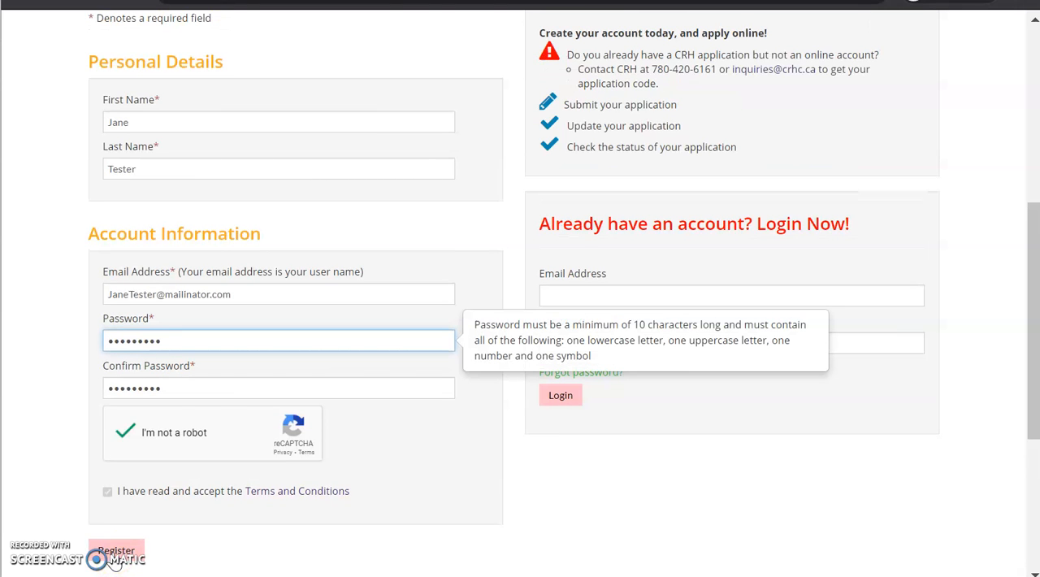
# Step: Lengthen both the password and its confirmation by one character, and submit the registration again
pyautogui.click(195, 339)
pyautogui.write('•')
pyautogui.click(181, 388)
pyautogui.write('•')
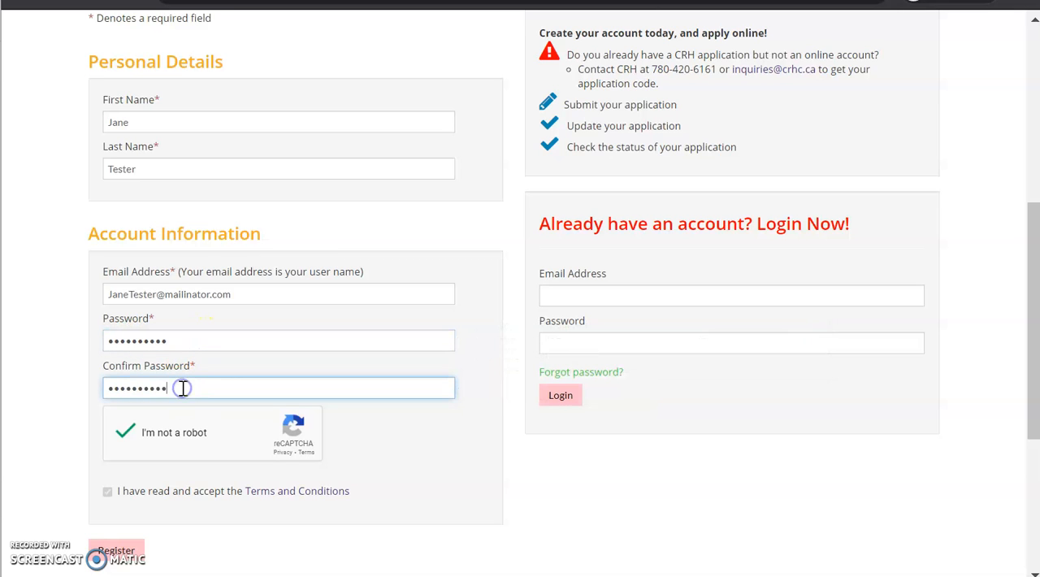
pyautogui.click(118, 551)
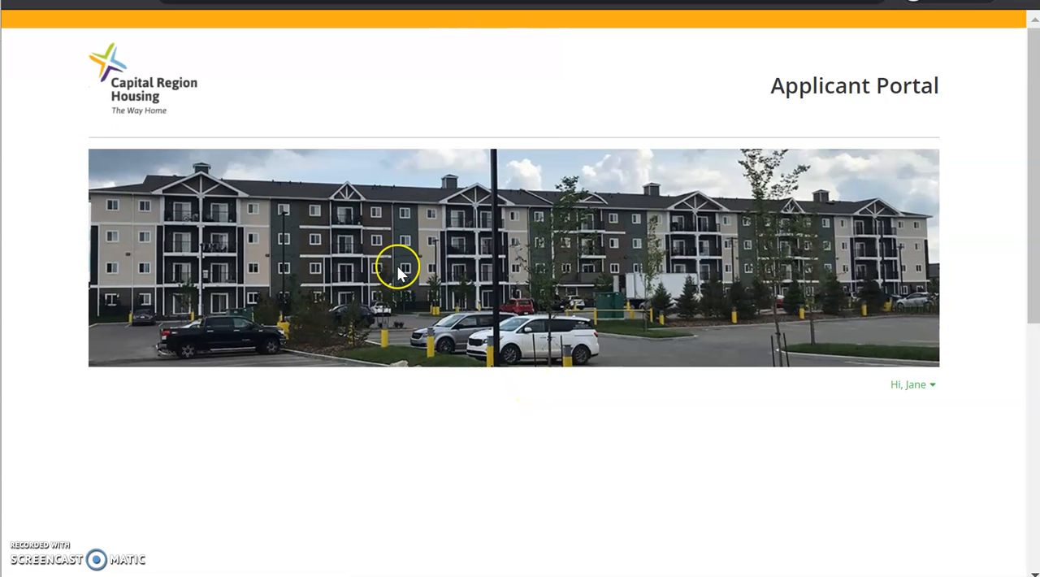
pyautogui.click(398, 274)
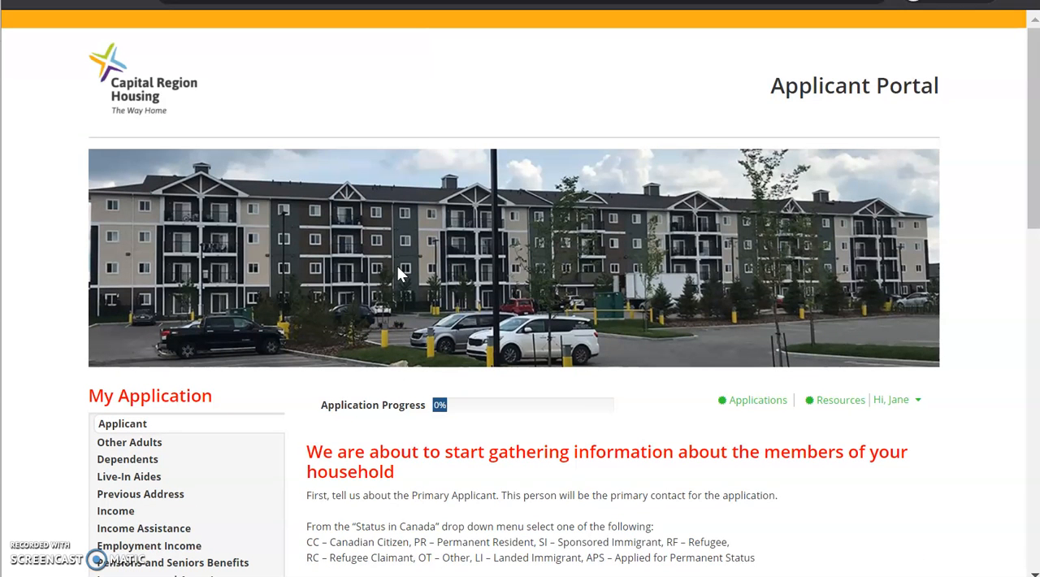
# Step: Review the applicant section's instructions and Primary Applicant Details fields, and save the personal section to continue
pyautogui.scroll(-2, 43, 304)
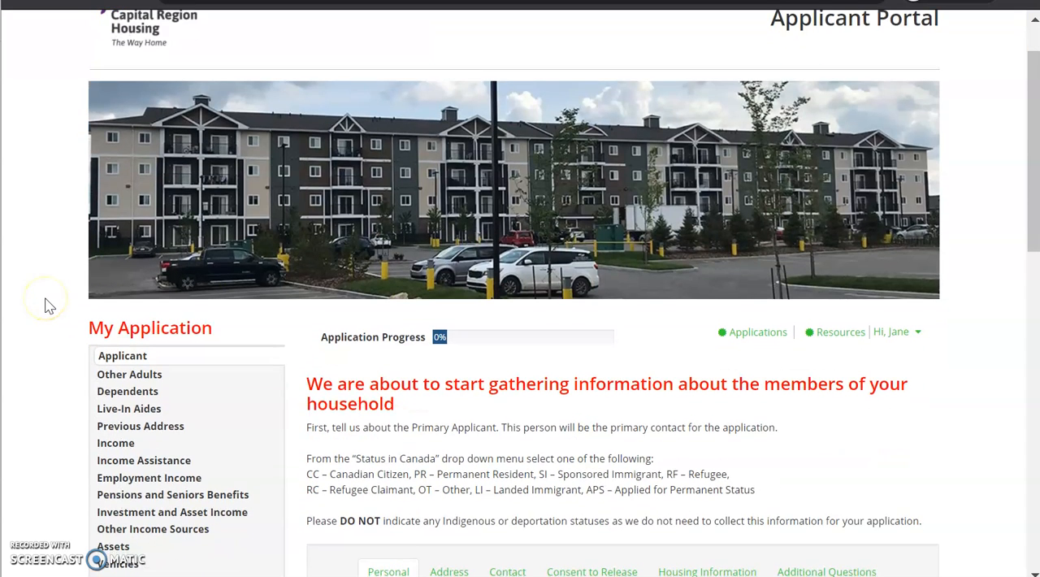
pyautogui.scroll(-2, 45, 304)
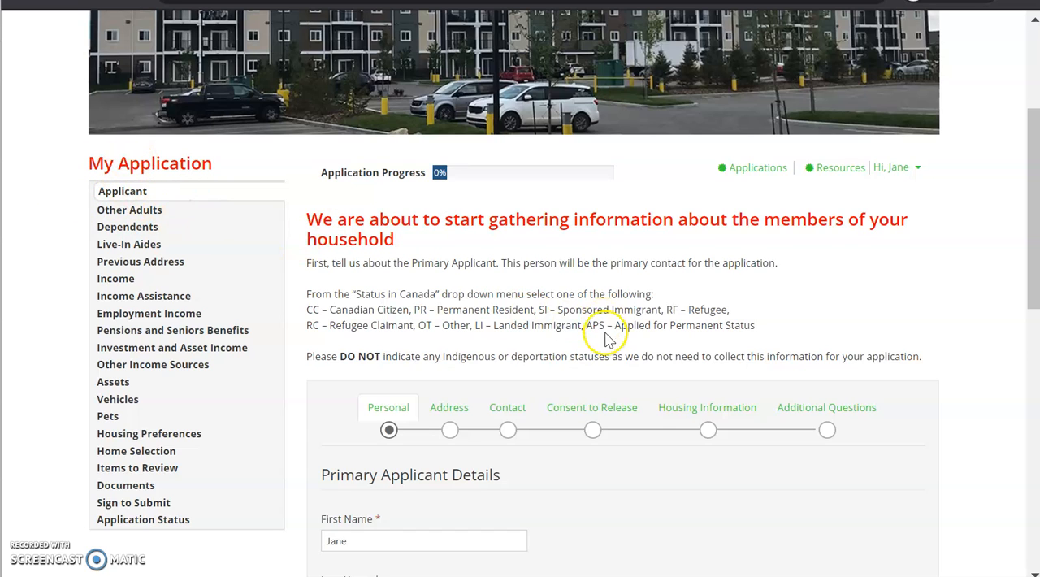
pyautogui.scroll(-2, 604, 321)
pyautogui.scroll(-4, 610, 340)
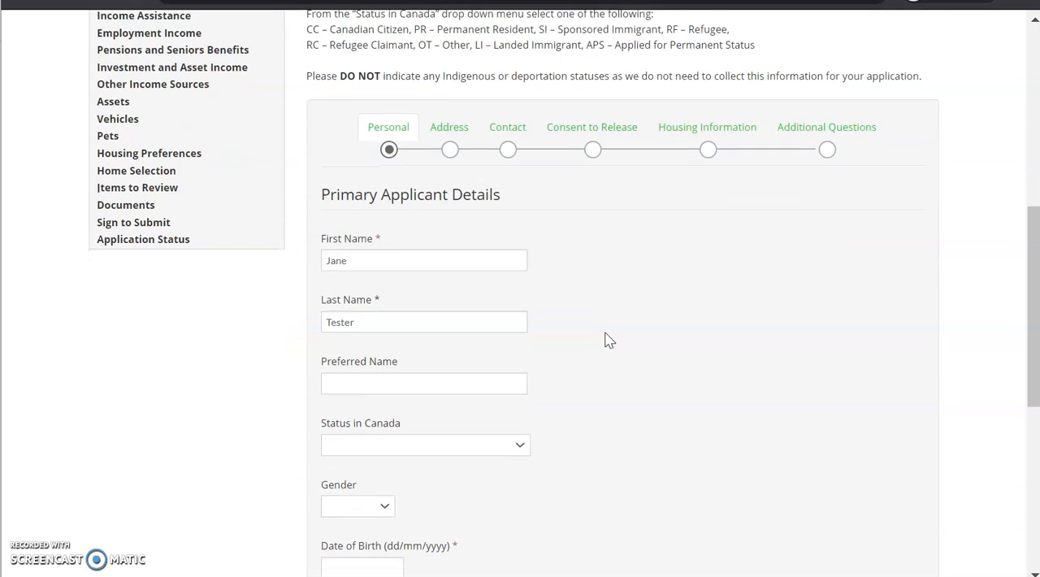
pyautogui.scroll(-2, 609, 339)
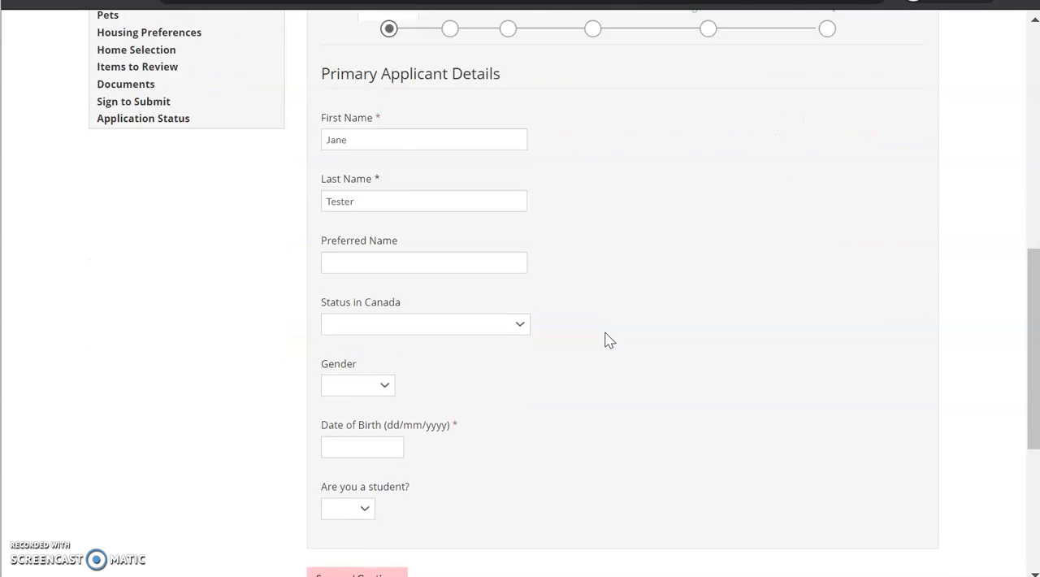
pyautogui.scroll(4, 606, 337)
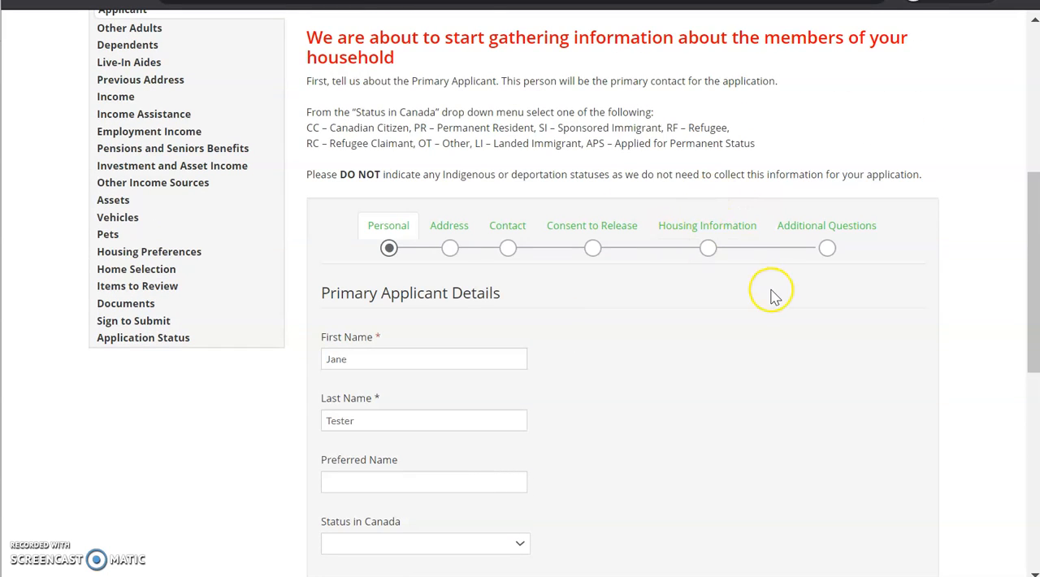
pyautogui.scroll(-6, 774, 298)
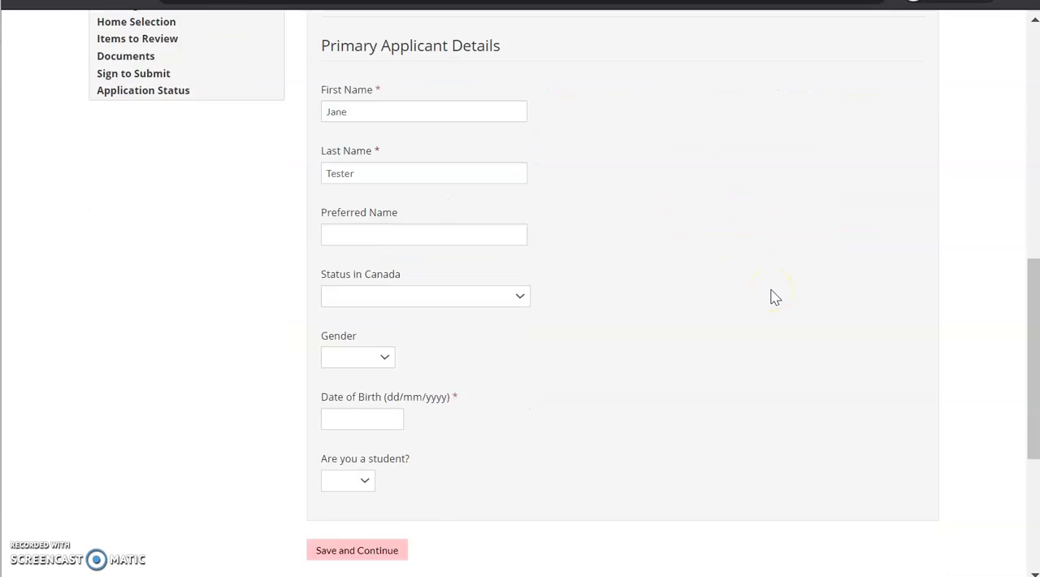
pyautogui.scroll(-3, 774, 298)
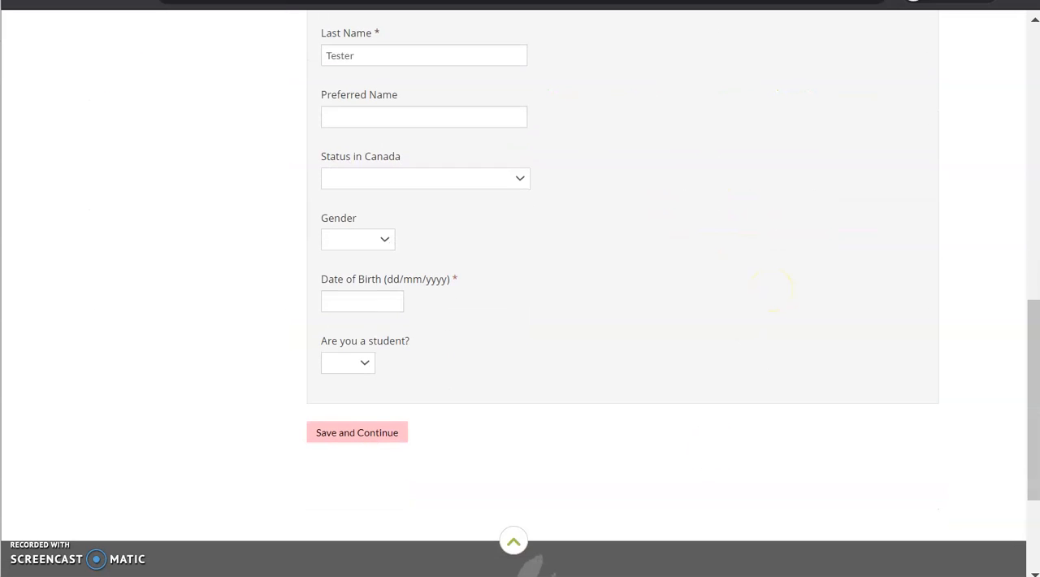
pyautogui.click(357, 432)
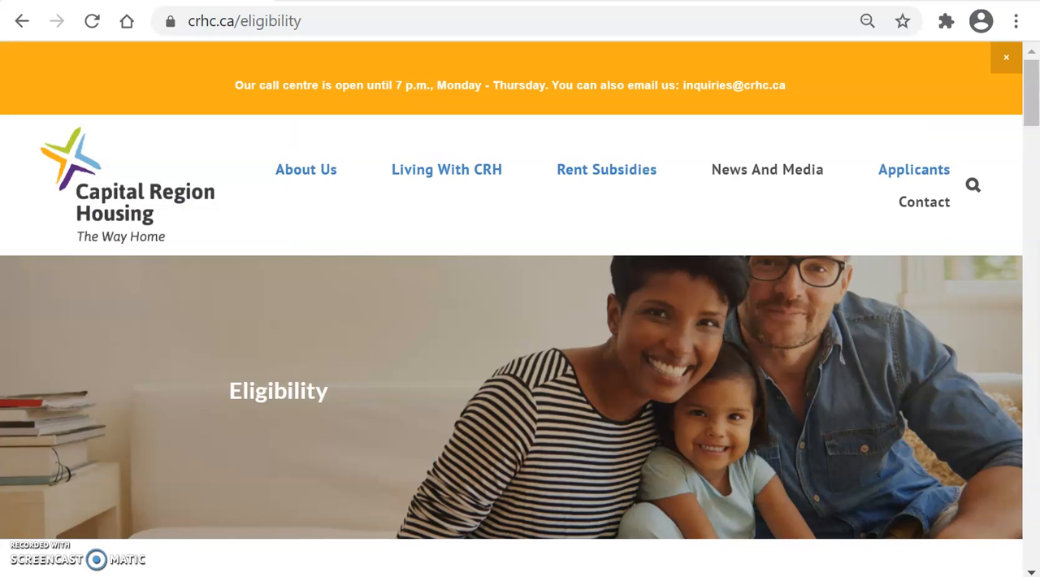
# Step: Examine the Number of Bedrooms Calculator on the housing website's Eligibility page
pyautogui.moveTo(911, 177)
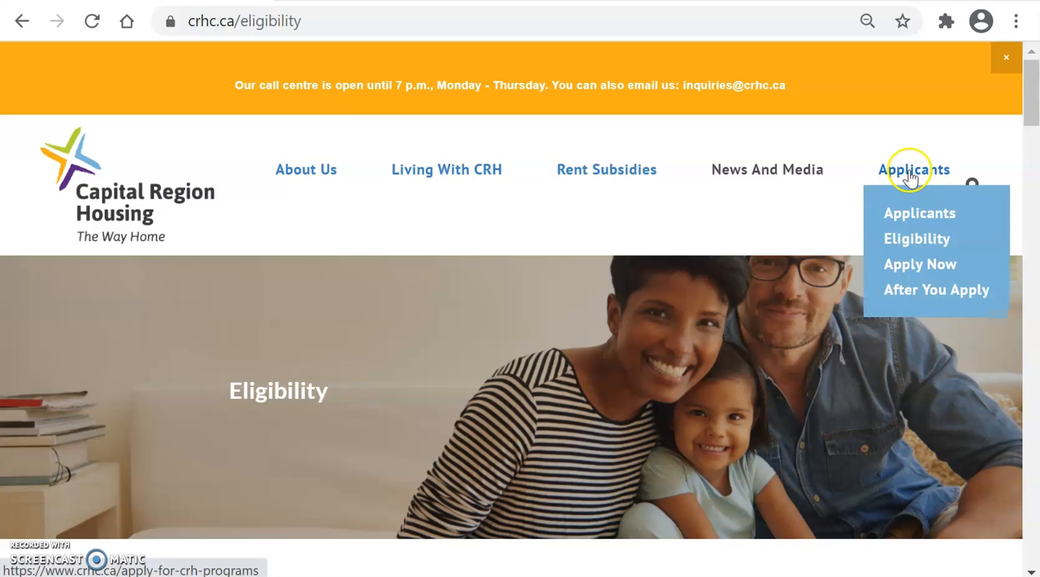
pyautogui.scroll(-4, 722, 294)
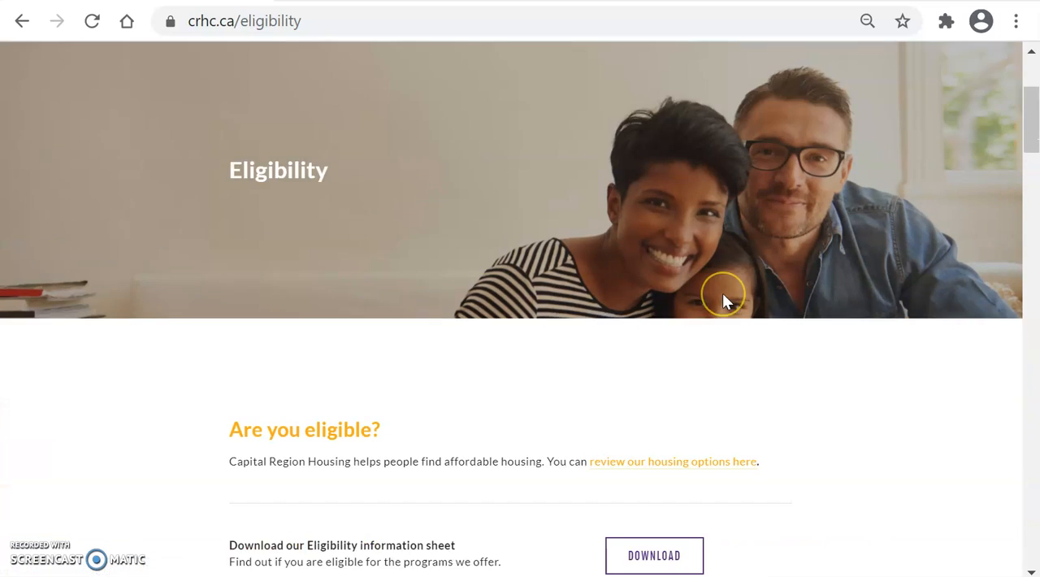
pyautogui.scroll(-6, 725, 300)
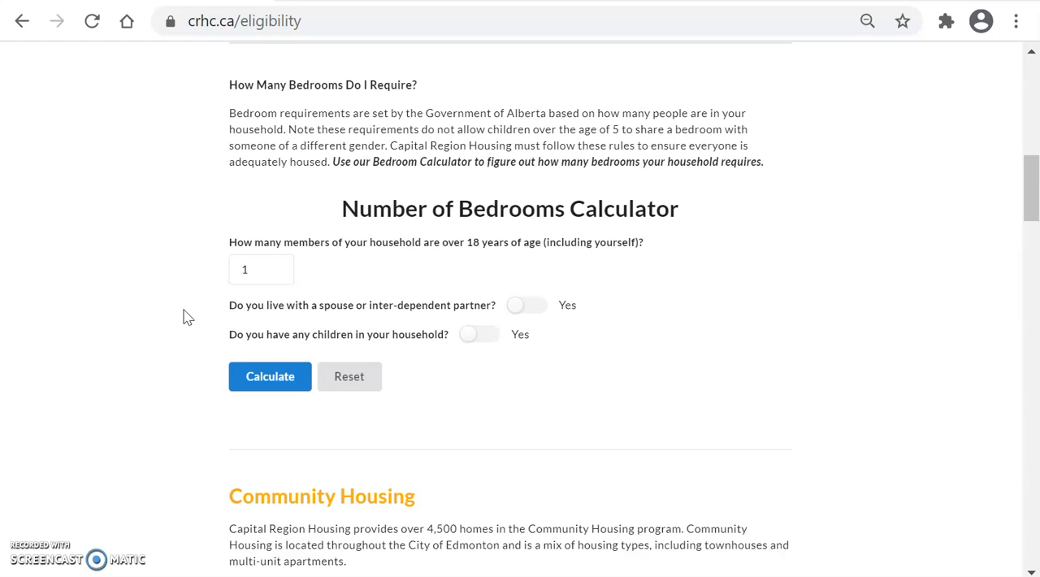
pyautogui.click(204, 449)
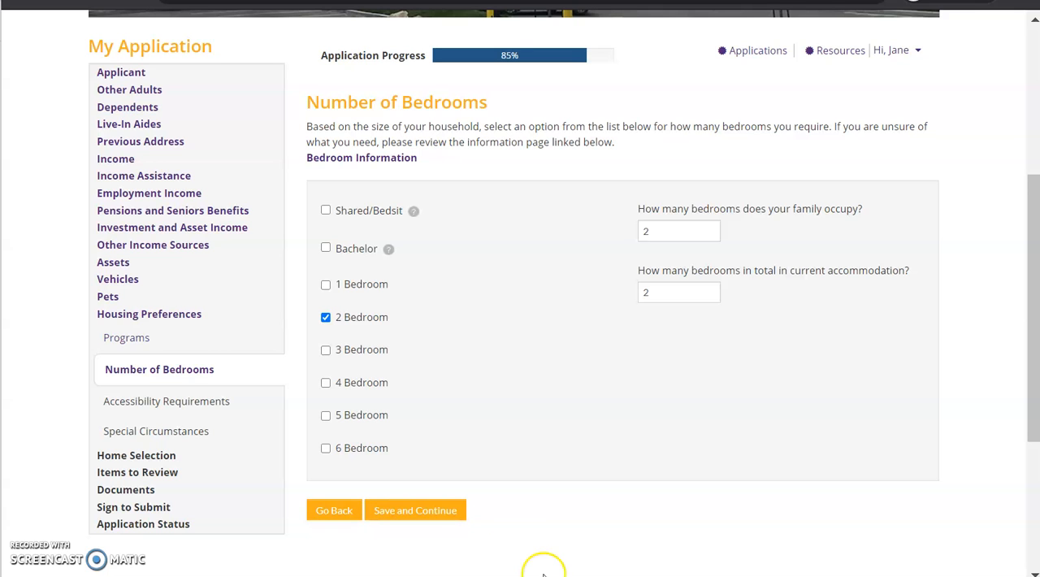
# Step: Save the bedroom preferences, and record No for requiring an accessible home
pyautogui.click(432, 508)
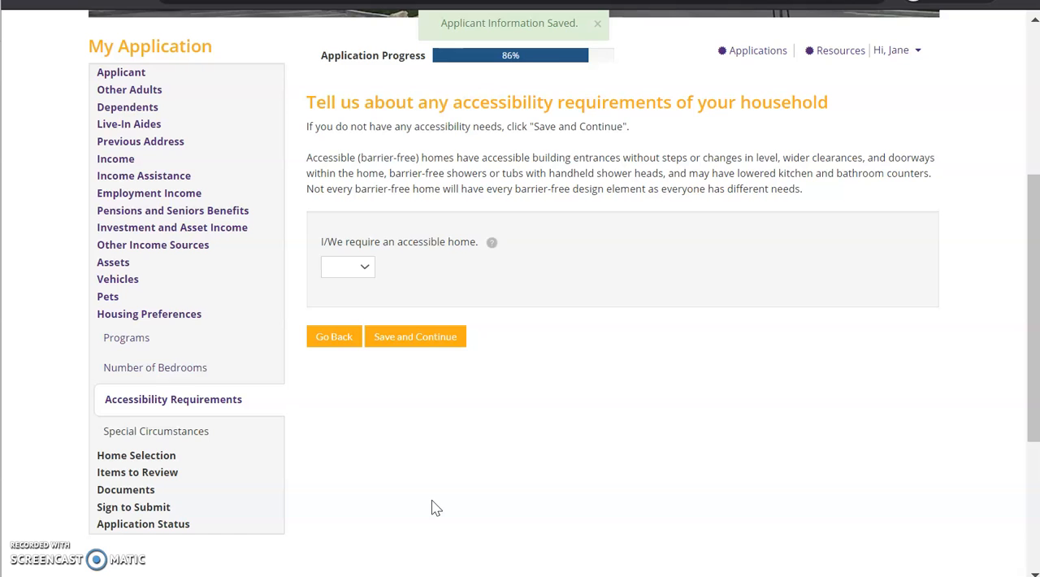
pyautogui.click(359, 270)
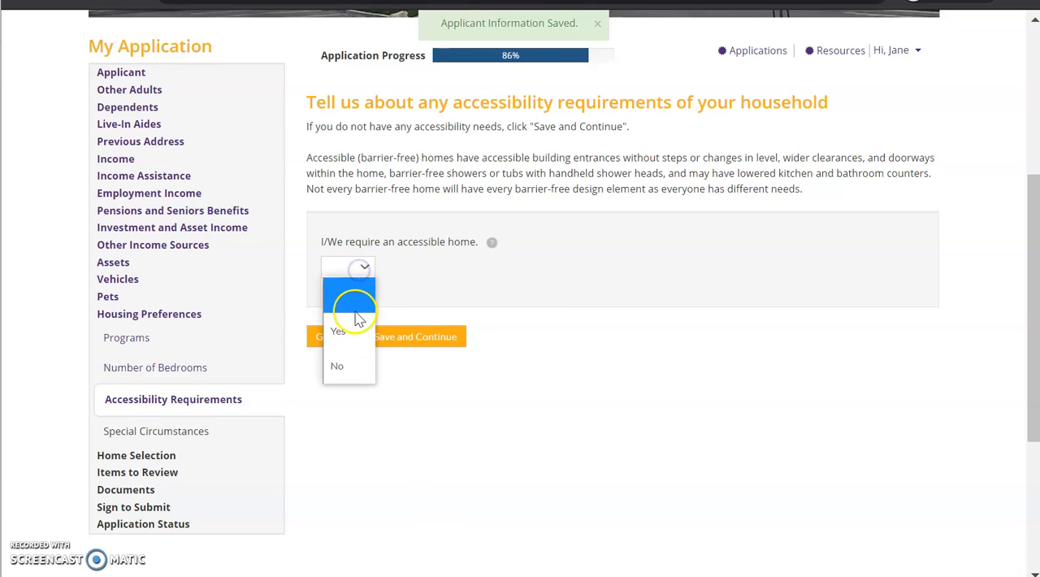
pyautogui.click(350, 366)
pyautogui.click(425, 342)
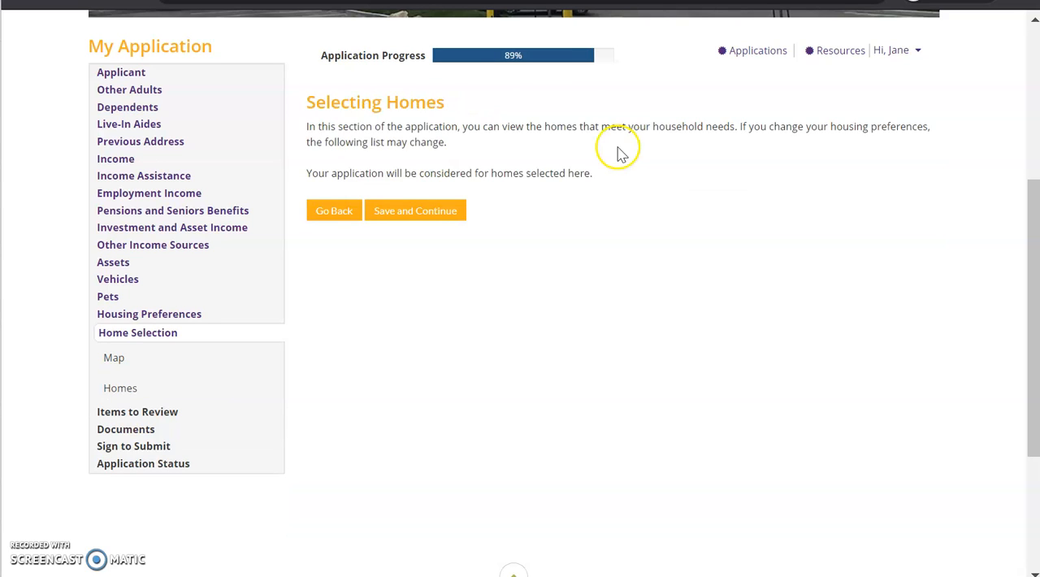
# Step: Proceed to the homes map and draw a rectangular search area around the cluster of pins in west Edmonton
pyautogui.click(435, 210)
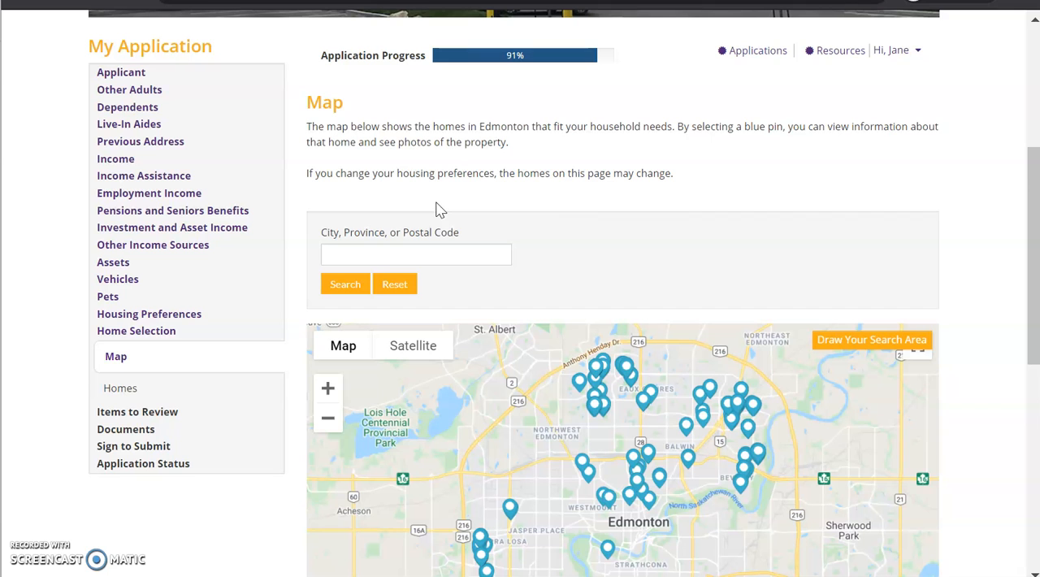
pyautogui.scroll(-3, 919, 247)
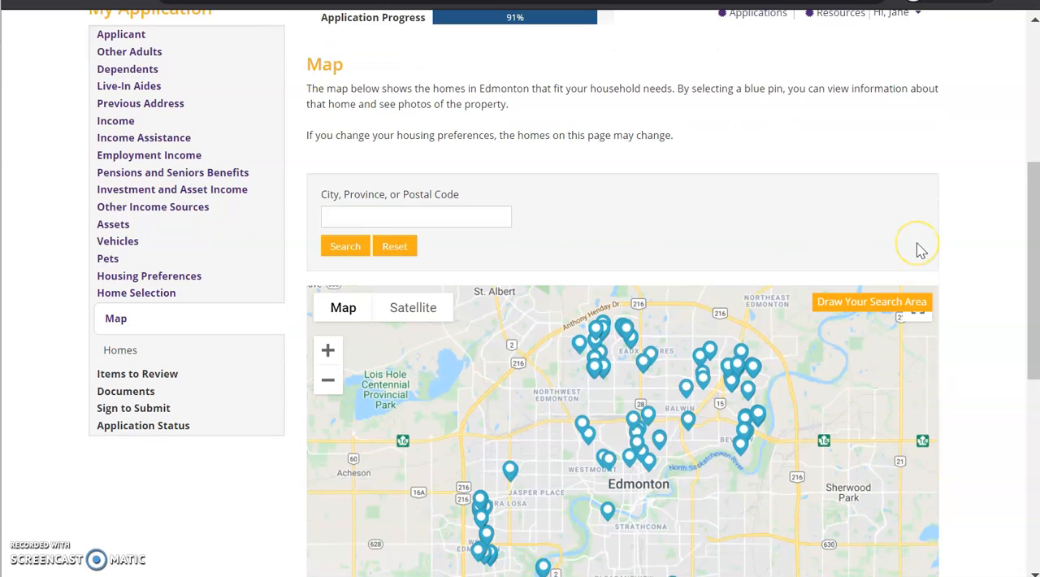
pyautogui.scroll(-1, 993, 235)
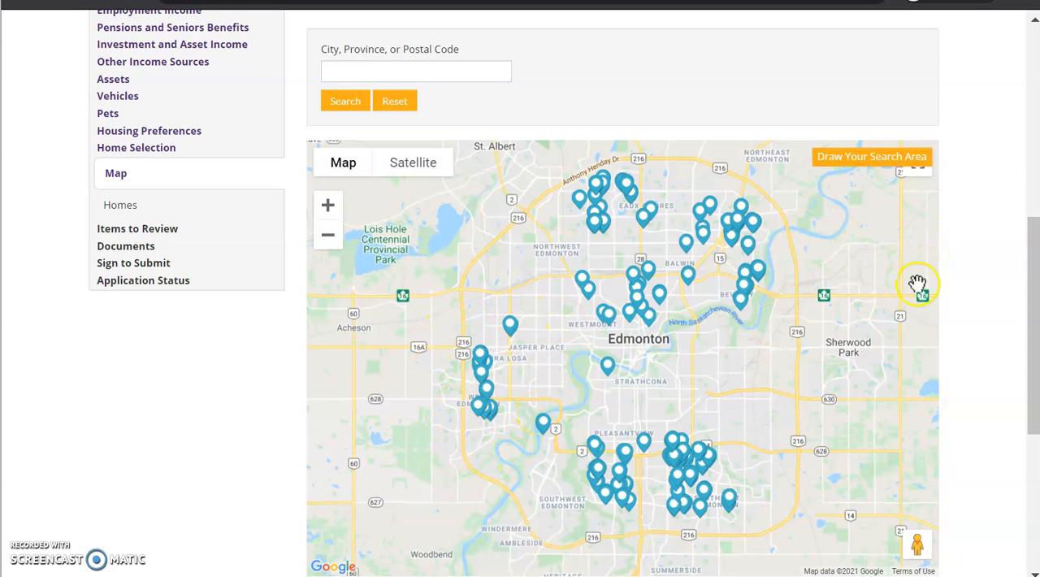
pyautogui.click(861, 163)
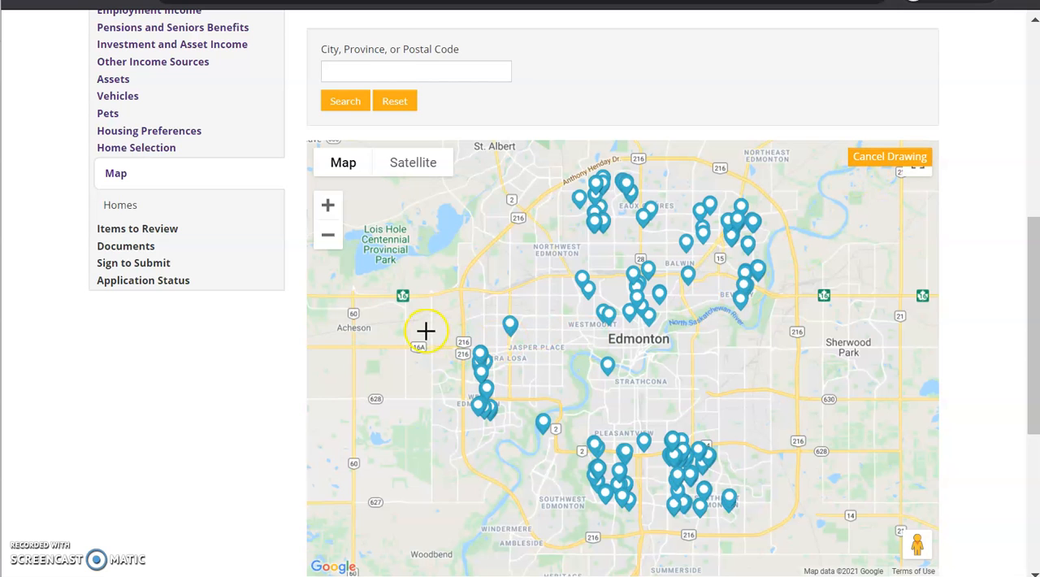
pyautogui.moveTo(444, 326)
pyautogui.mouseDown()
pyautogui.moveTo(501, 367)
pyautogui.moveTo(532, 437)
pyautogui.mouseUp()
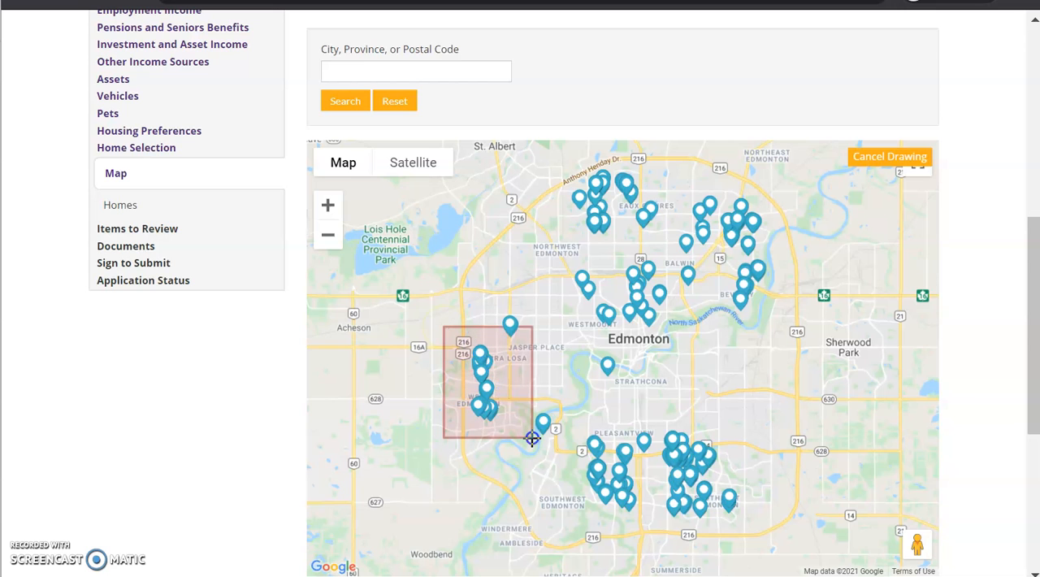
pyautogui.moveTo(532, 438); pyautogui.dragTo(532, 438)
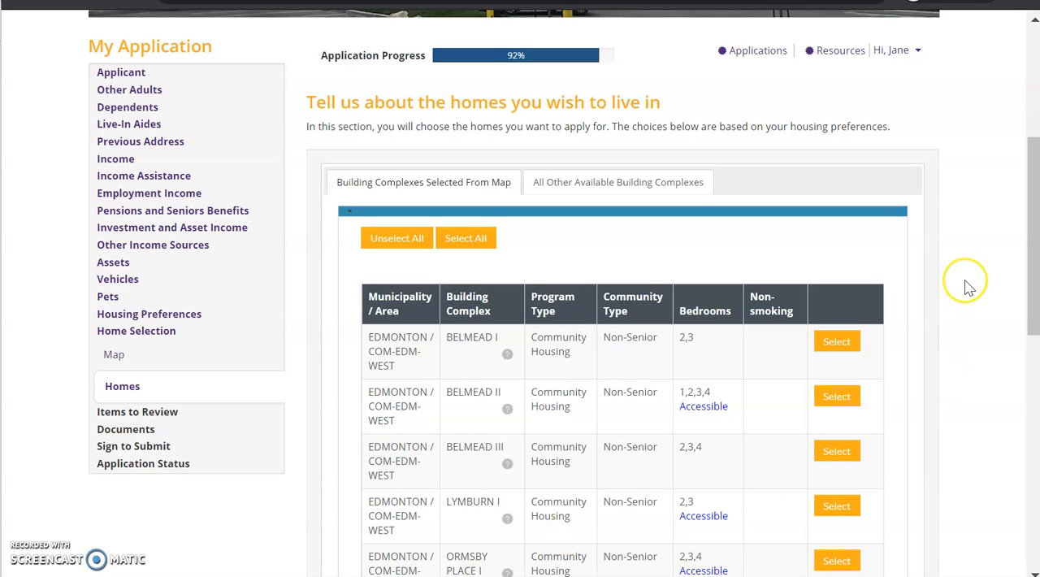
# Step: Review the building complexes found from the map and select all of them for the application
pyautogui.scroll(-1, 965, 284)
pyautogui.scroll(-1, 969, 288)
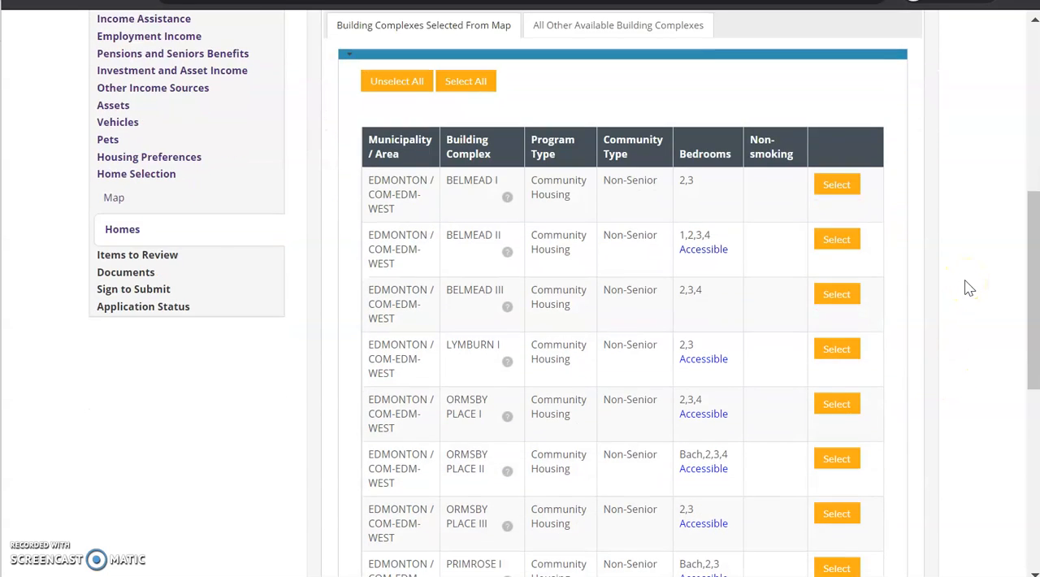
pyautogui.scroll(1, 966, 288)
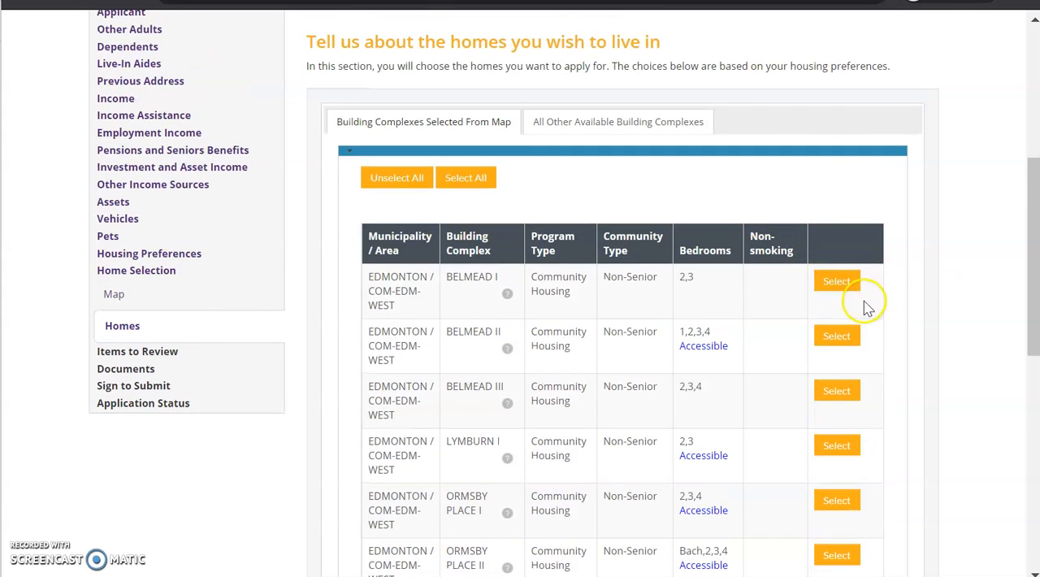
pyautogui.click(481, 184)
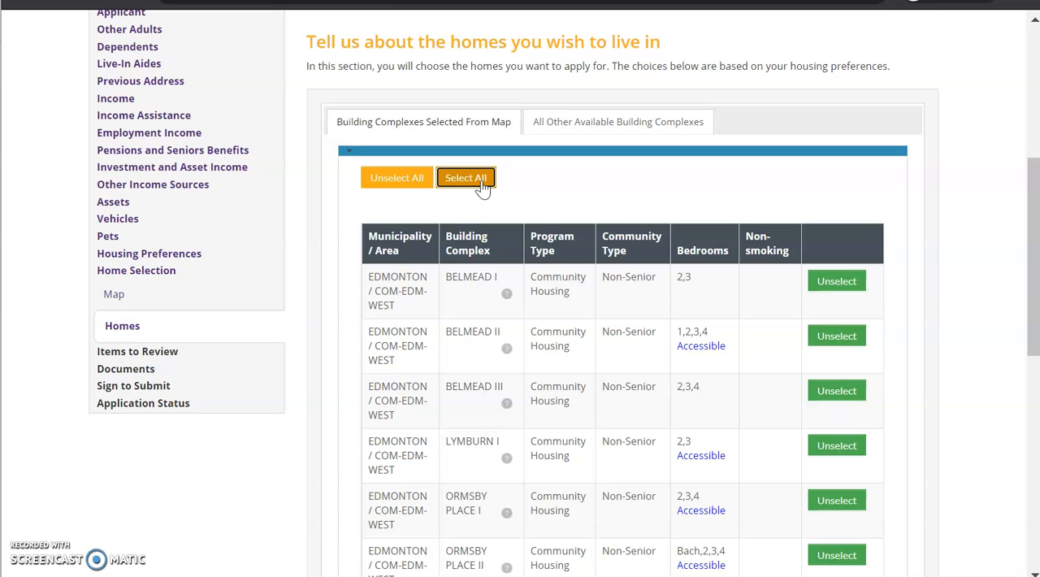
pyautogui.scroll(-4, 898, 218)
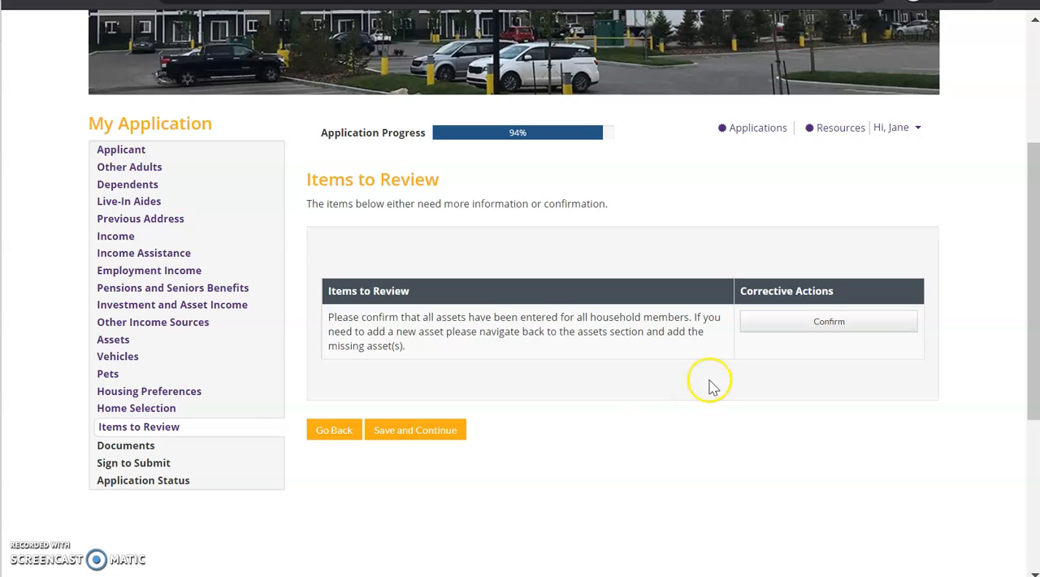
# Step: Confirm that all household assets have been entered, and save the Items to Review section to continue
pyautogui.click(816, 326)
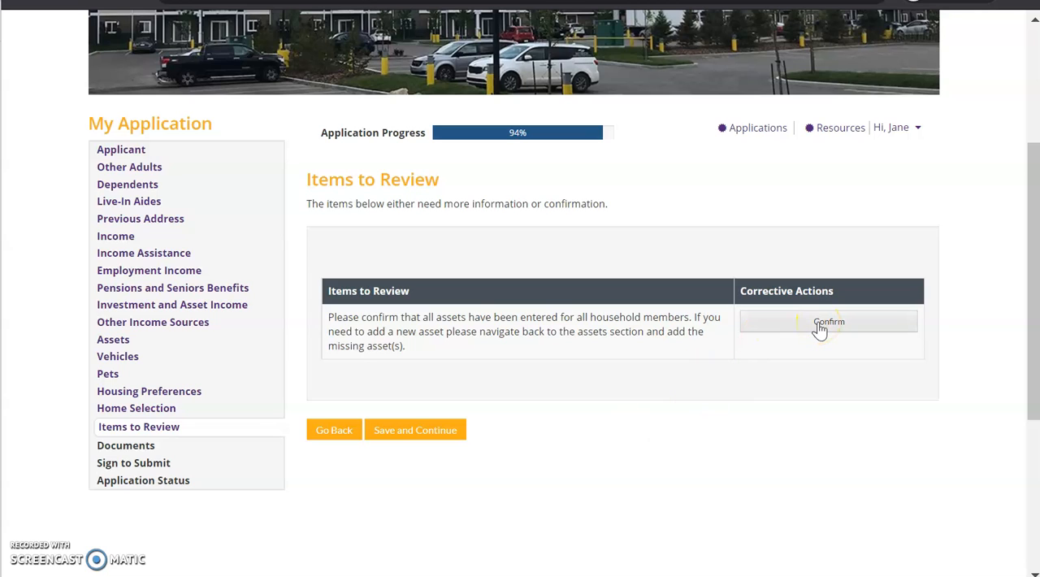
pyautogui.scroll(-1, 818, 325)
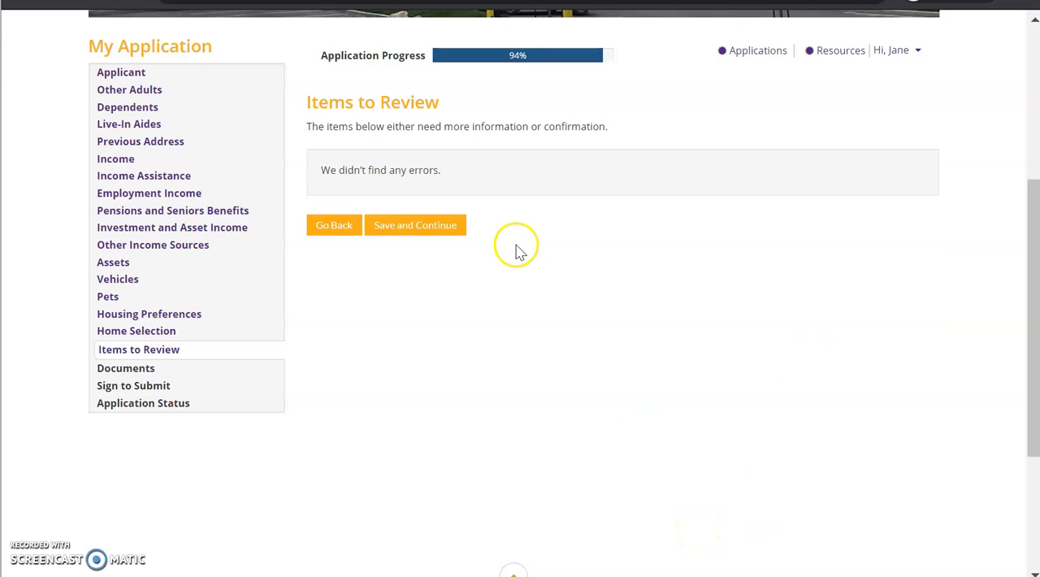
pyautogui.click(446, 233)
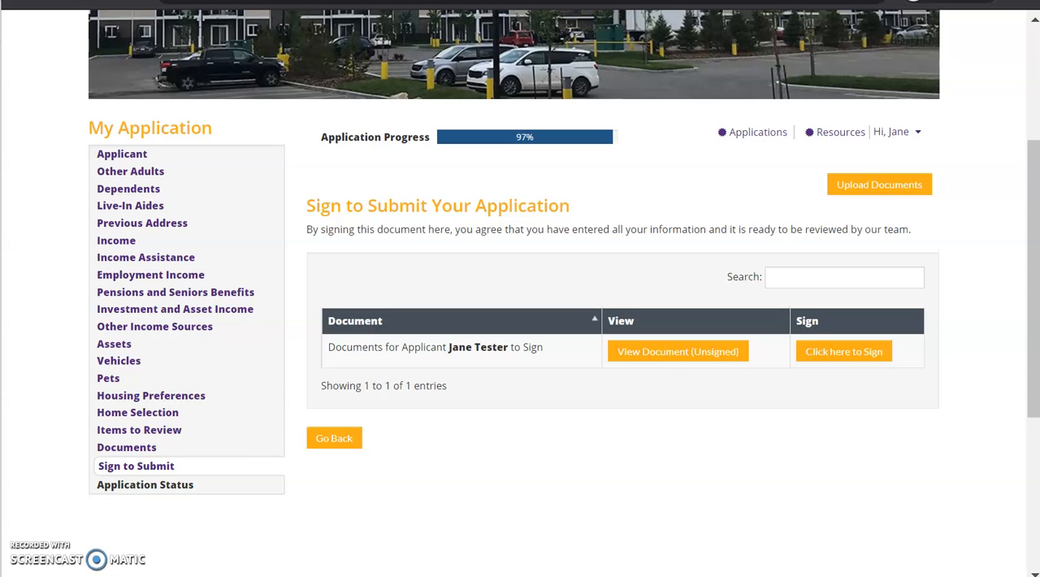
# Step: Start signing the applicant's documents, agree to the electronic signature terms, and draw the signature and initials
pyautogui.click(837, 357)
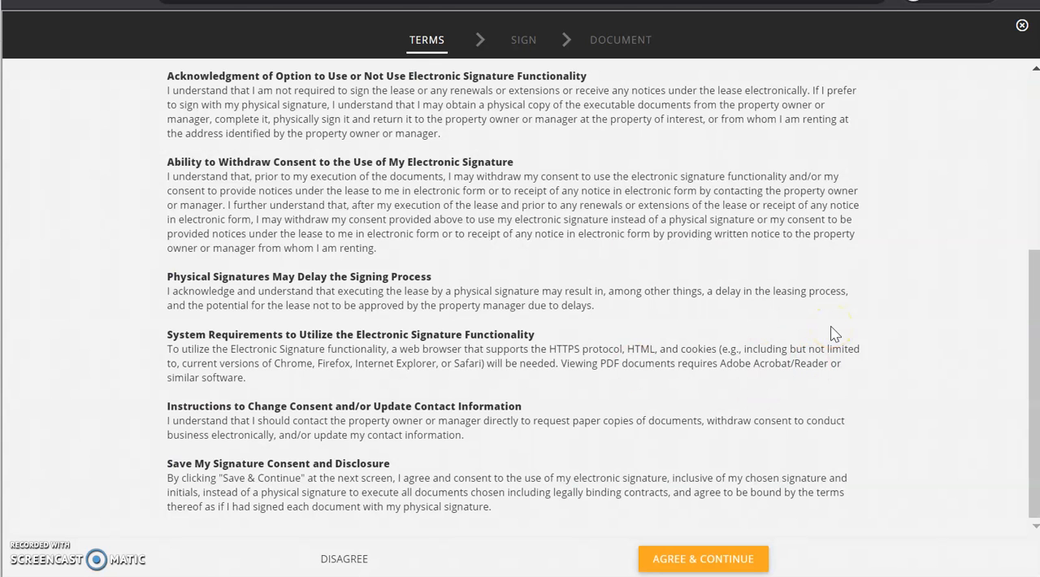
pyautogui.click(706, 558)
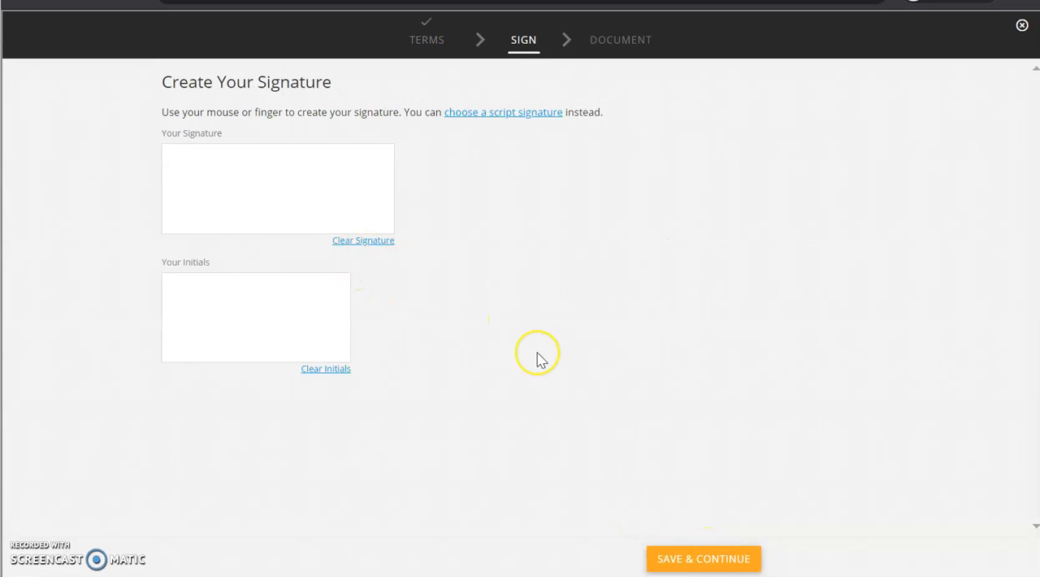
pyautogui.moveTo(251, 167)
pyautogui.mouseDown()
pyautogui.moveTo(329, 181)
pyautogui.moveTo(365, 172)
pyautogui.mouseUp()
pyautogui.moveTo(248, 325)
pyautogui.mouseDown()
pyautogui.moveTo(229, 360)
pyautogui.moveTo(302, 286)
pyautogui.moveTo(261, 315)
pyautogui.mouseUp()
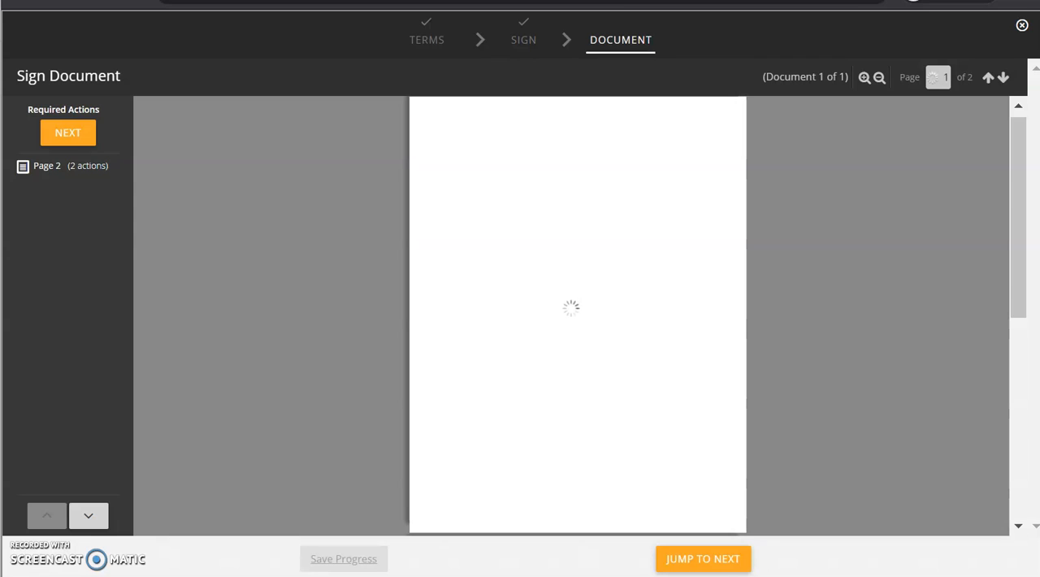
# Step: Sign and date the household member's row on page 2 of the Declaration and Consent, and complete the signing
pyautogui.click(863, 77)
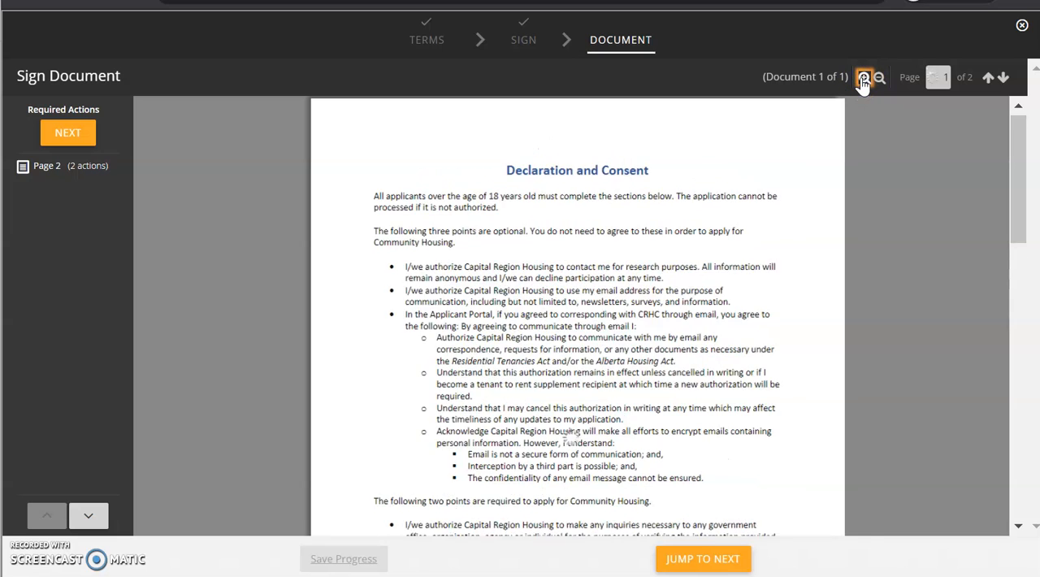
pyautogui.click(864, 78)
pyautogui.scroll(-15, 793, 278)
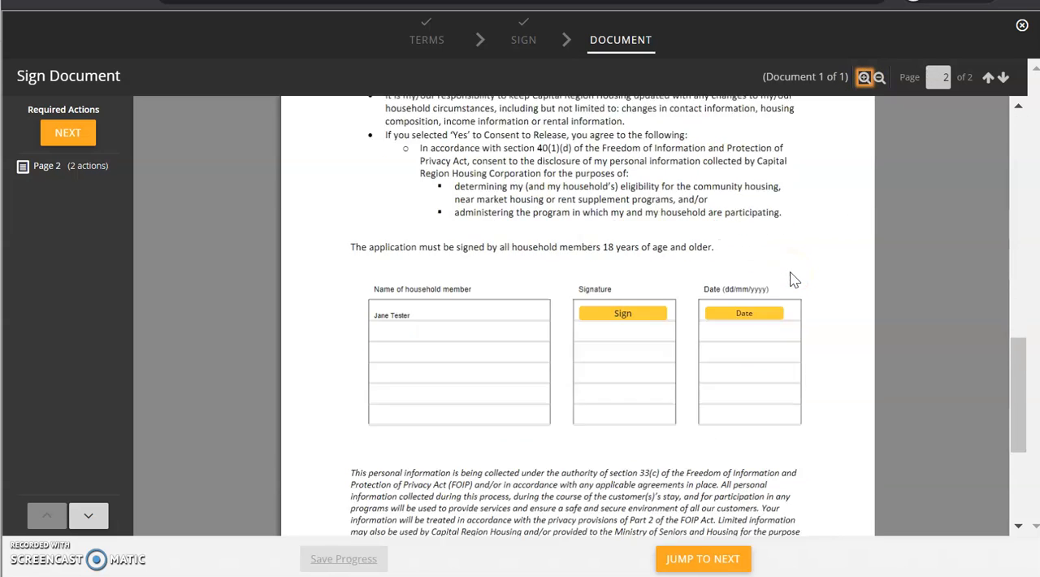
pyautogui.click(623, 190)
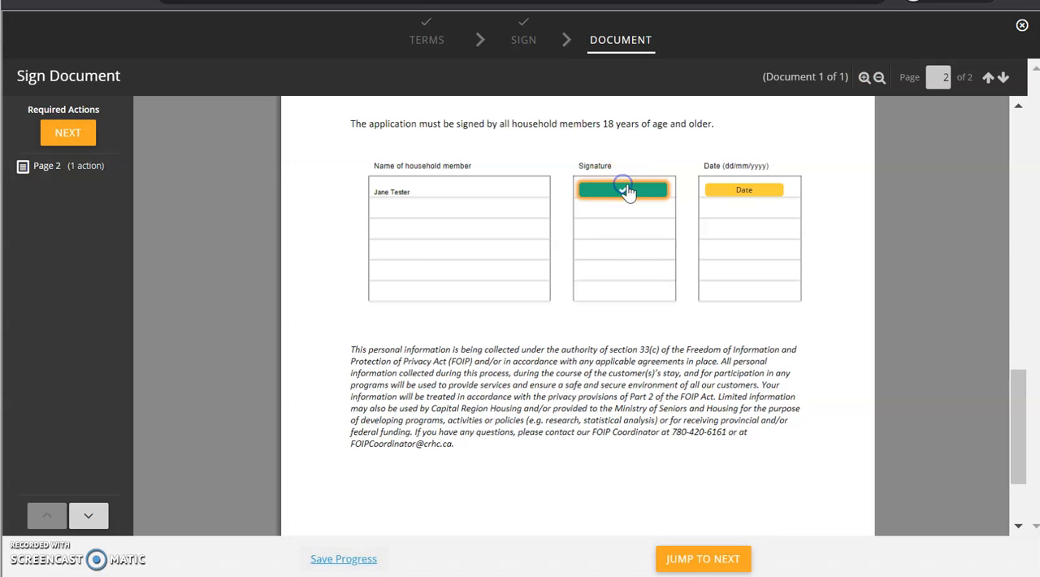
pyautogui.click(746, 192)
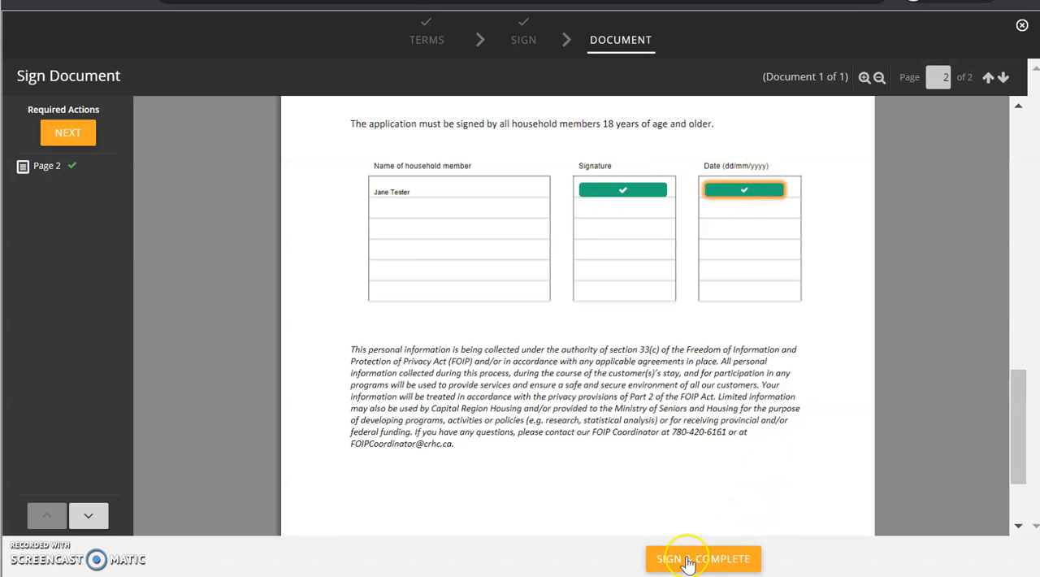
pyautogui.click(705, 559)
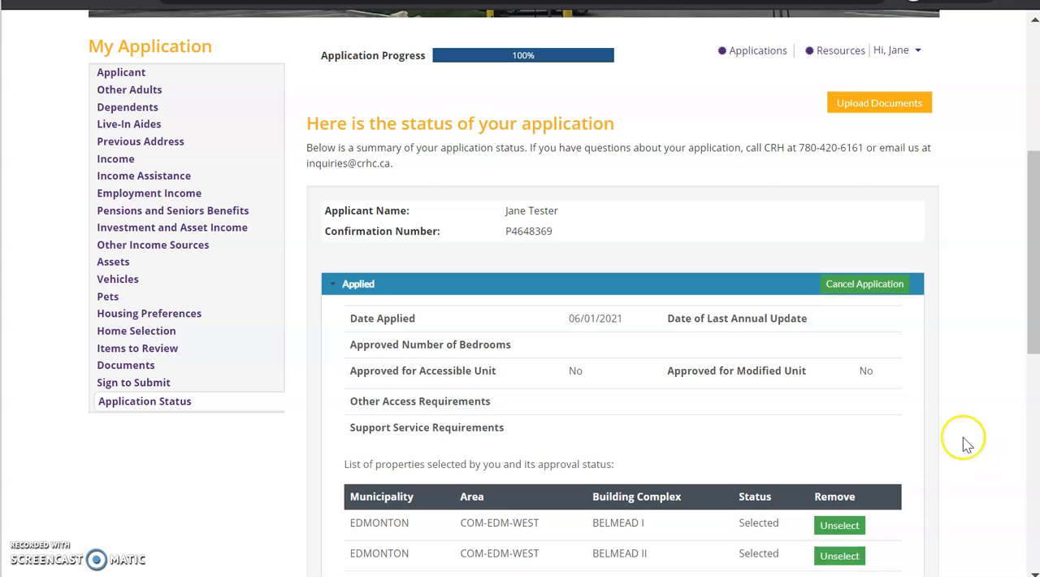
# Step: Examine the application status summary, including the application details and the list of selected properties with their approval status
pyautogui.scroll(-2, 959, 411)
pyautogui.scroll(2, 962, 410)
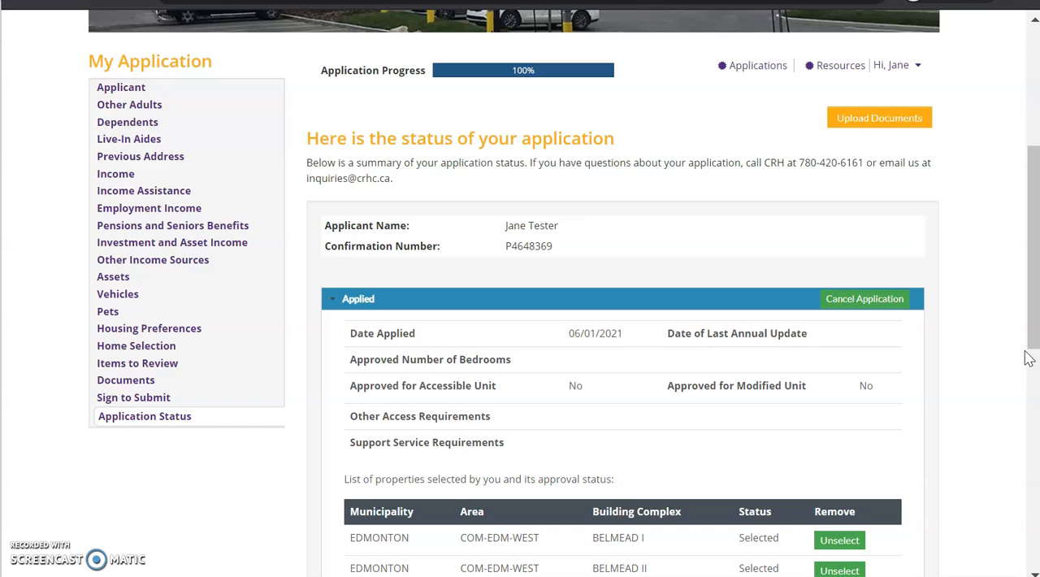
pyautogui.scroll(-1, 1028, 359)
pyautogui.scroll(2, 1027, 358)
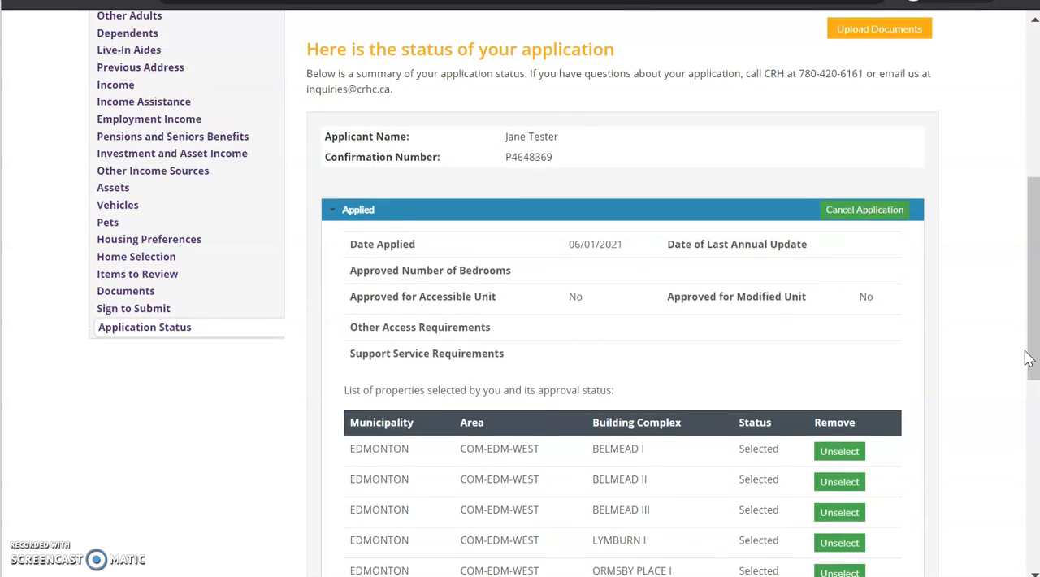
pyautogui.scroll(-3, 1028, 358)
pyautogui.scroll(6, 1028, 359)
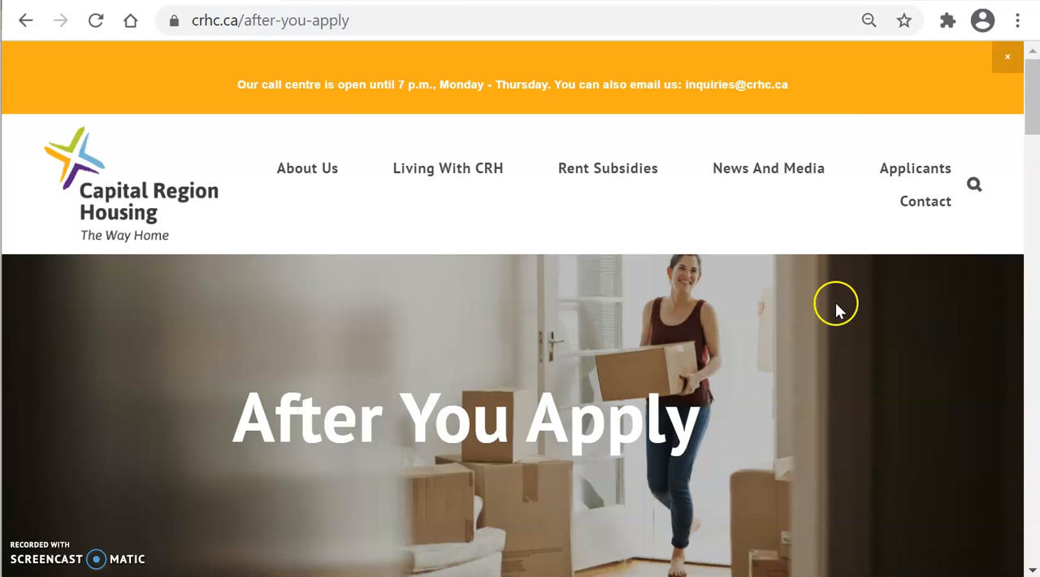
# Step: Read the After You Apply page on the housing website, including how to check the status of an application
pyautogui.moveTo(917, 167)
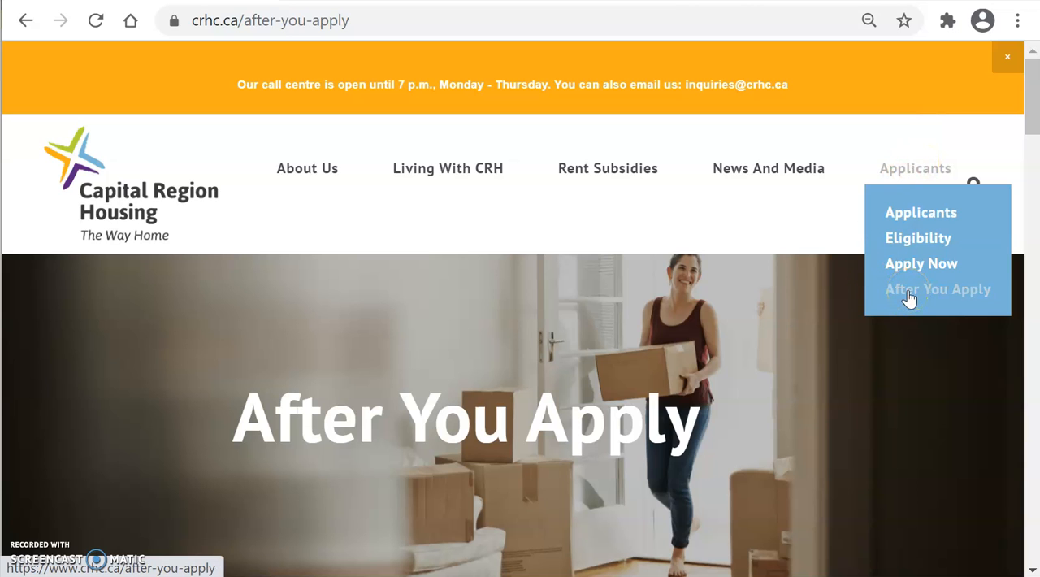
pyautogui.click(675, 332)
pyautogui.scroll(-5, 674, 332)
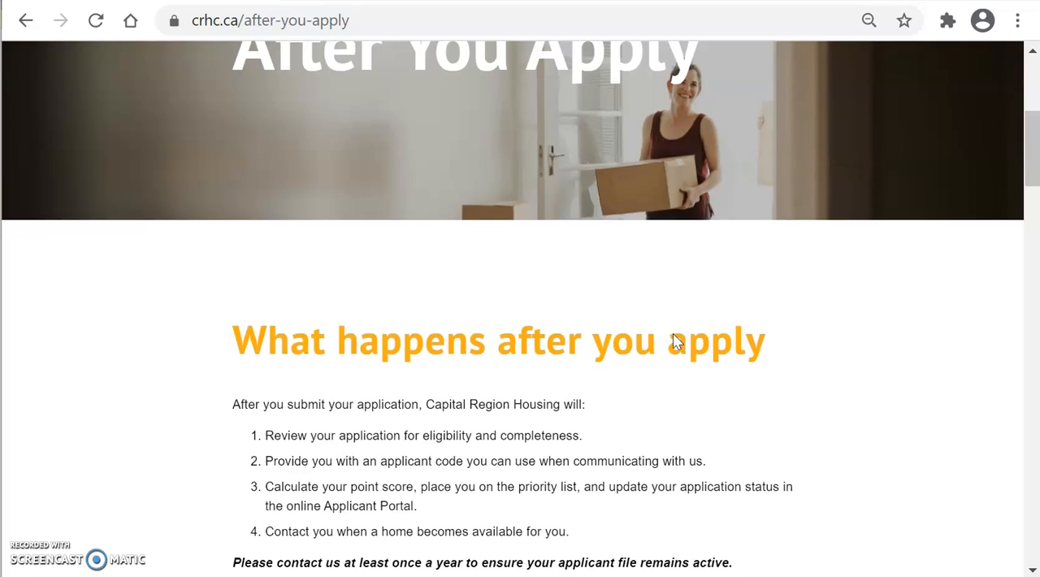
pyautogui.scroll(-3, 673, 334)
pyautogui.scroll(-3, 672, 333)
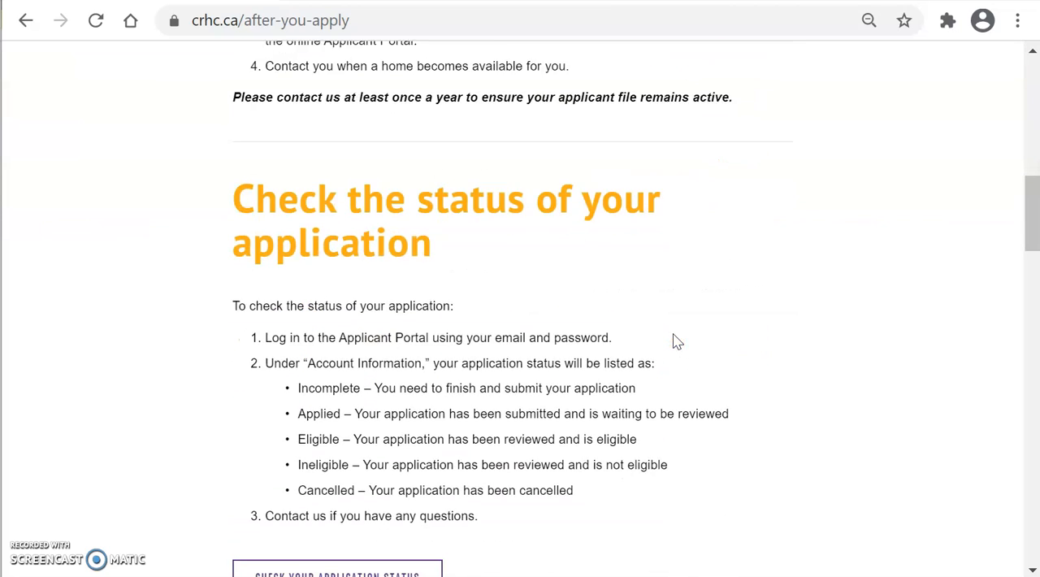
pyautogui.scroll(-2, 675, 340)
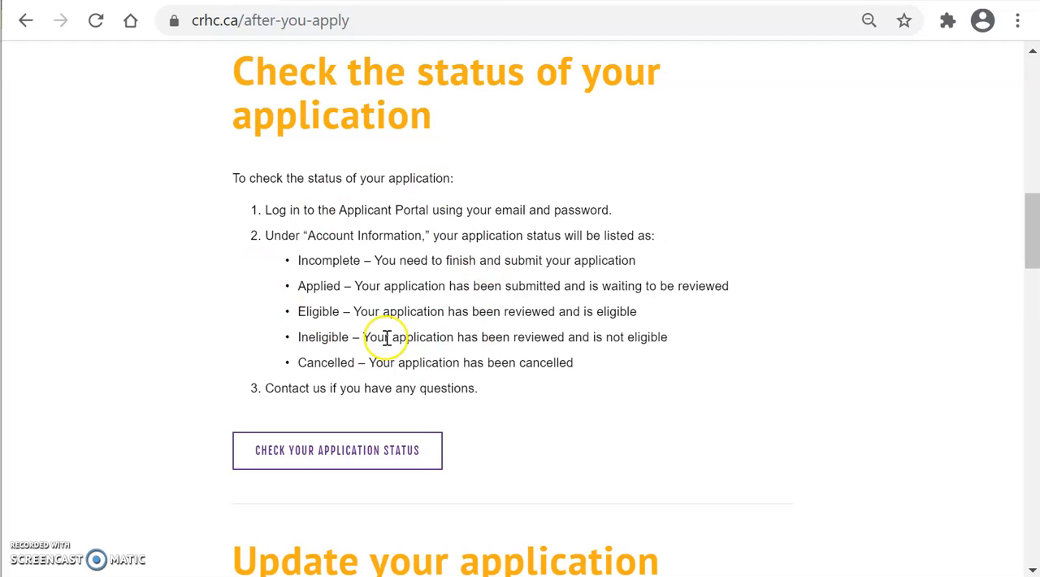
# Step: Follow the application status link to the Applicant Portal and bring up its login form
pyautogui.click(354, 452)
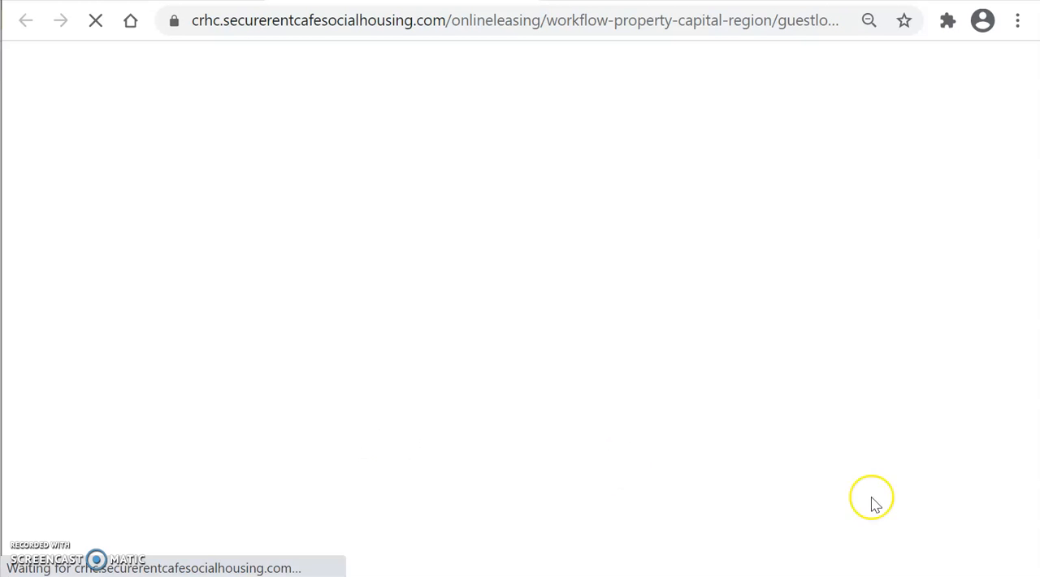
pyautogui.scroll(-2, 605, 339)
pyautogui.scroll(-2, 603, 337)
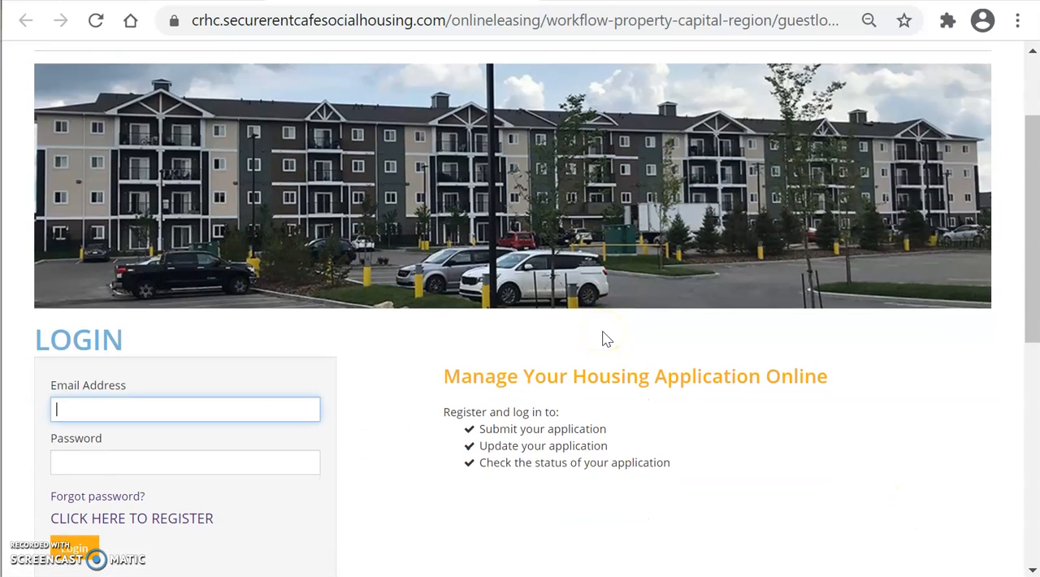